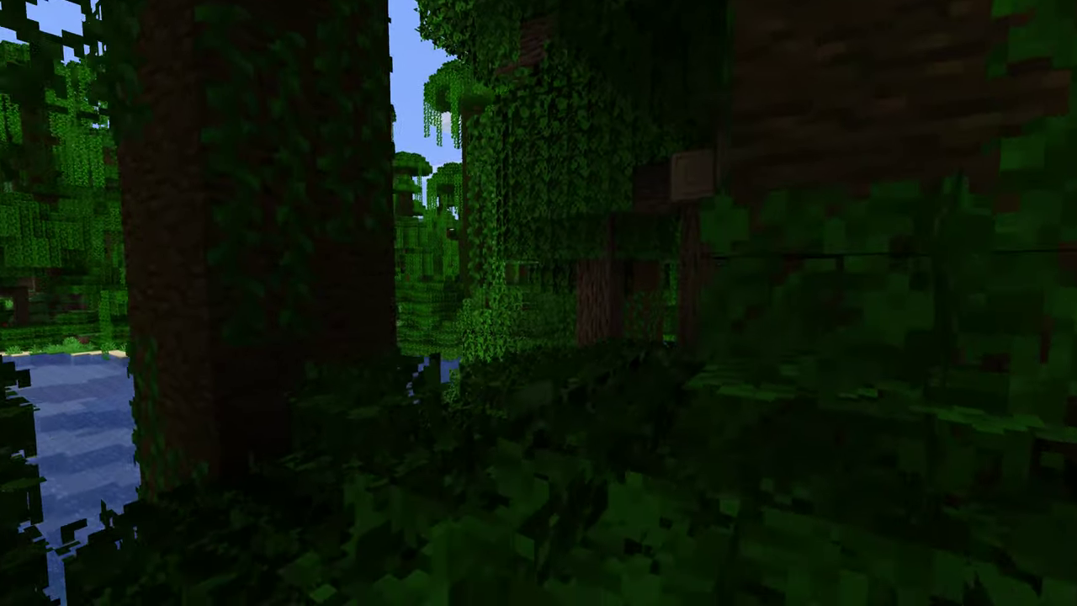
In Options > Resource Packs, move Mod Resources above Default and reload resources.
{"action": "key", "text": "Escape"}
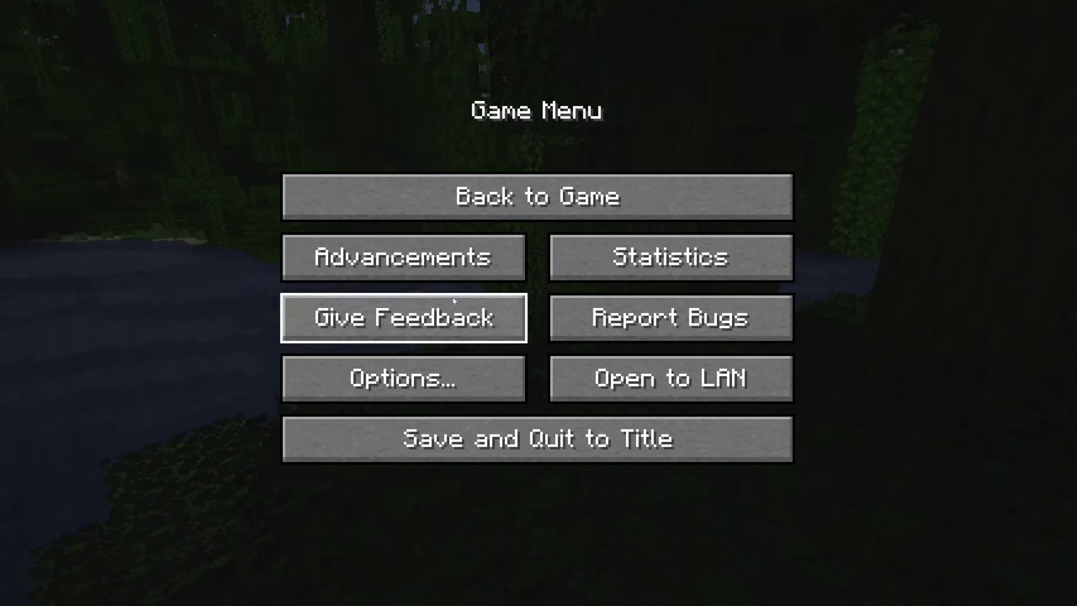
{"action": "left_click", "coordinate": [404, 367]}
{"action": "left_click", "coordinate": [436, 413]}
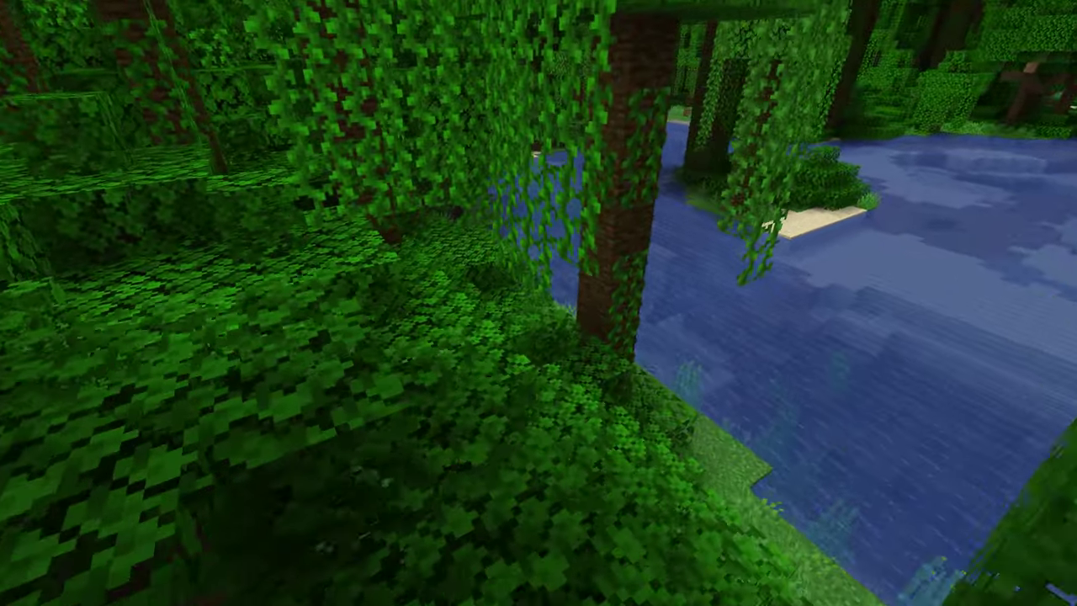
{"action": "key", "text": "Escape"}
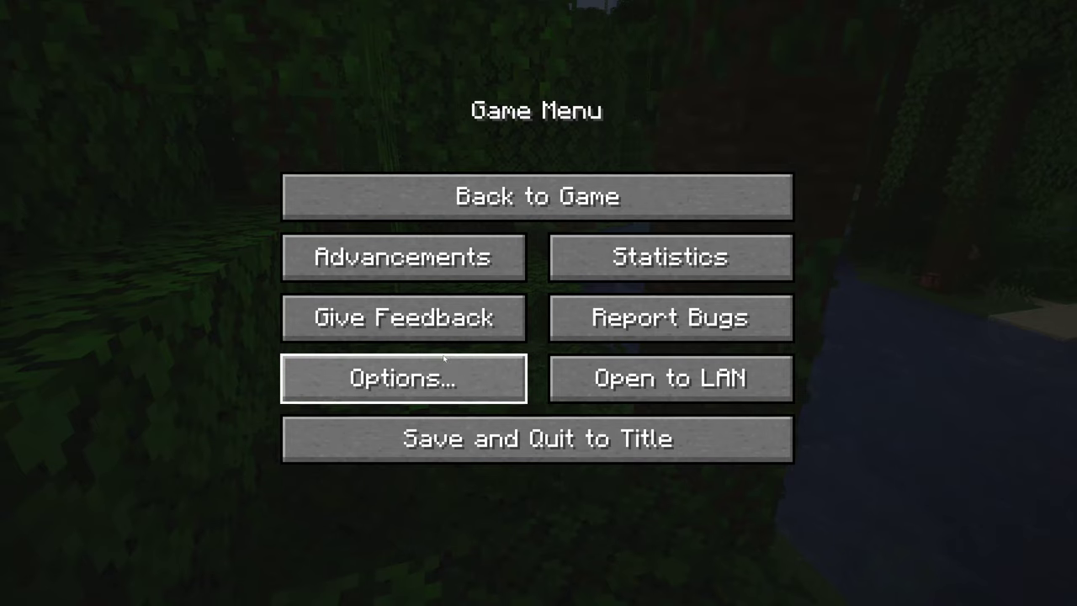
{"action": "left_click", "coordinate": [412, 378]}
{"action": "left_click", "coordinate": [665, 292]}
{"action": "key", "text": "Escape"}
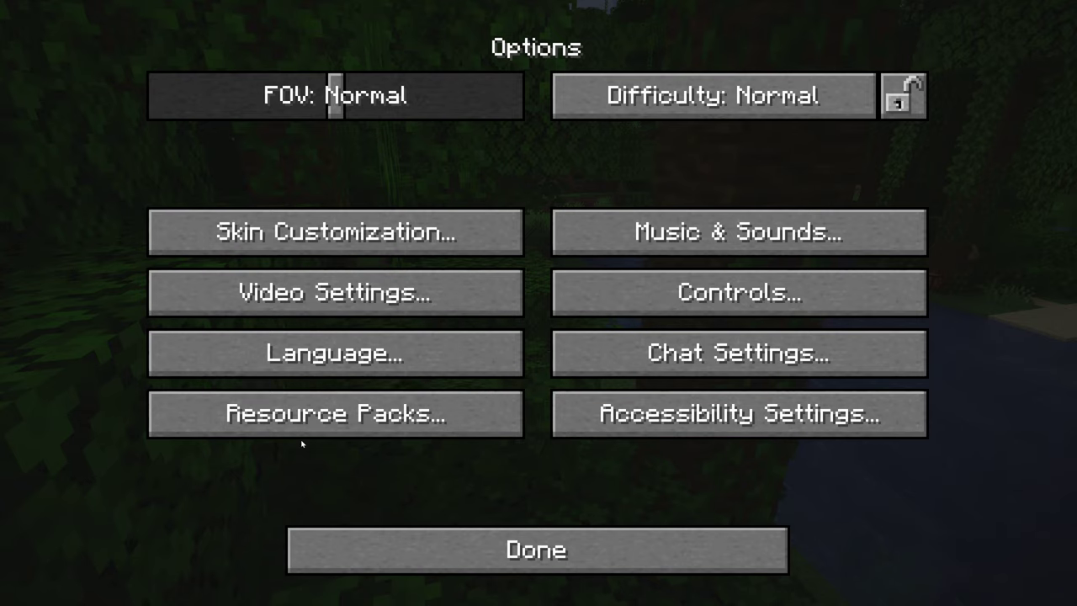
{"action": "left_click", "coordinate": [337, 414]}
{"action": "left_click", "coordinate": [619, 238]}
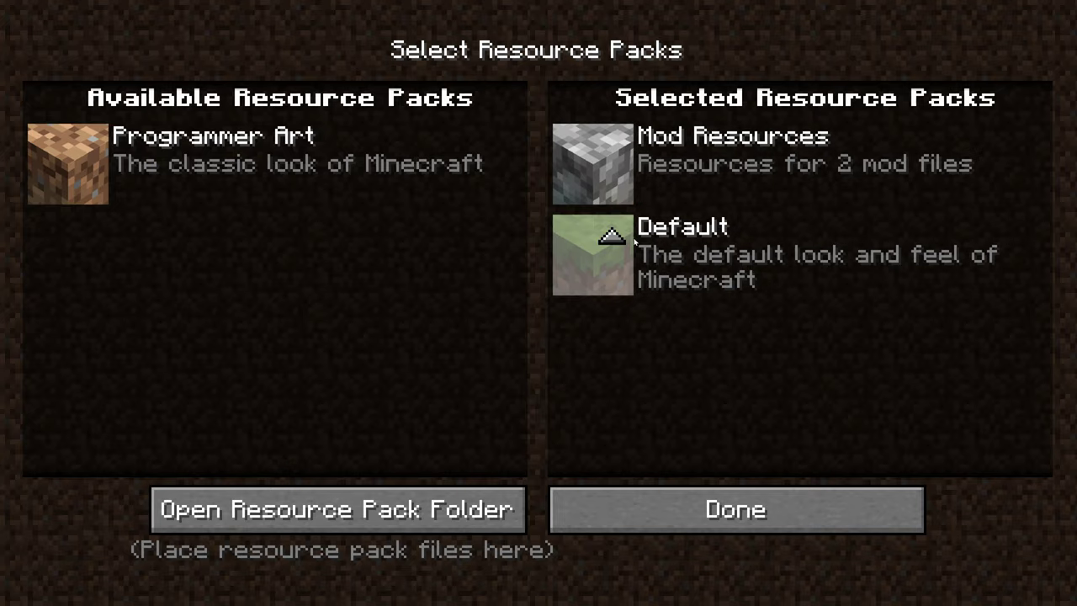
{"action": "left_click", "coordinate": [689, 509]}
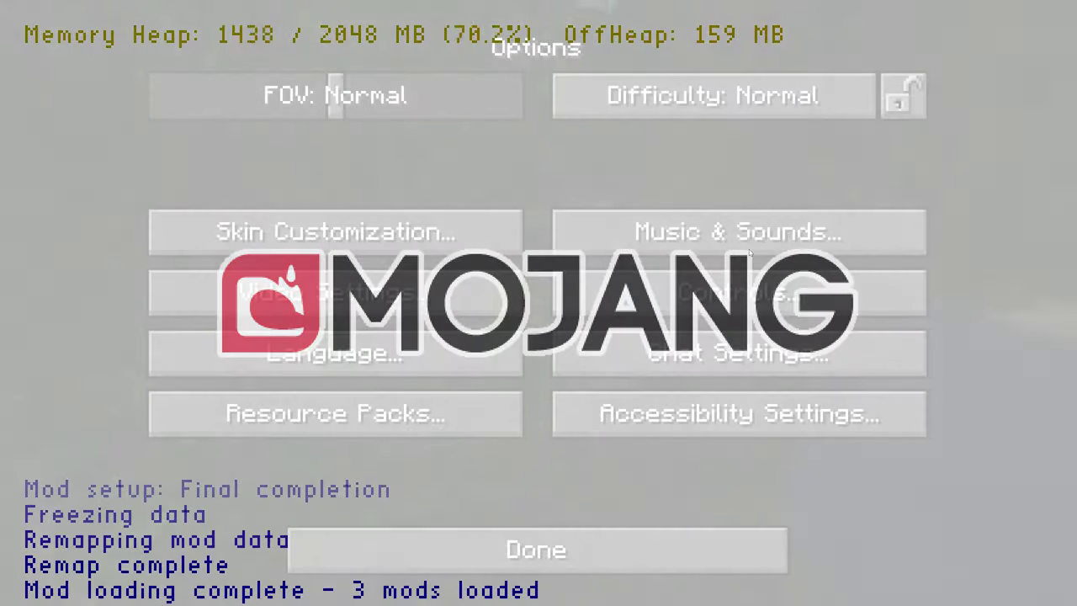
Return to the jungle world and walk through the leaf blocks toward the lake.
{"action": "key", "text": "Escape"}
{"action": "key", "text": "Escape"}
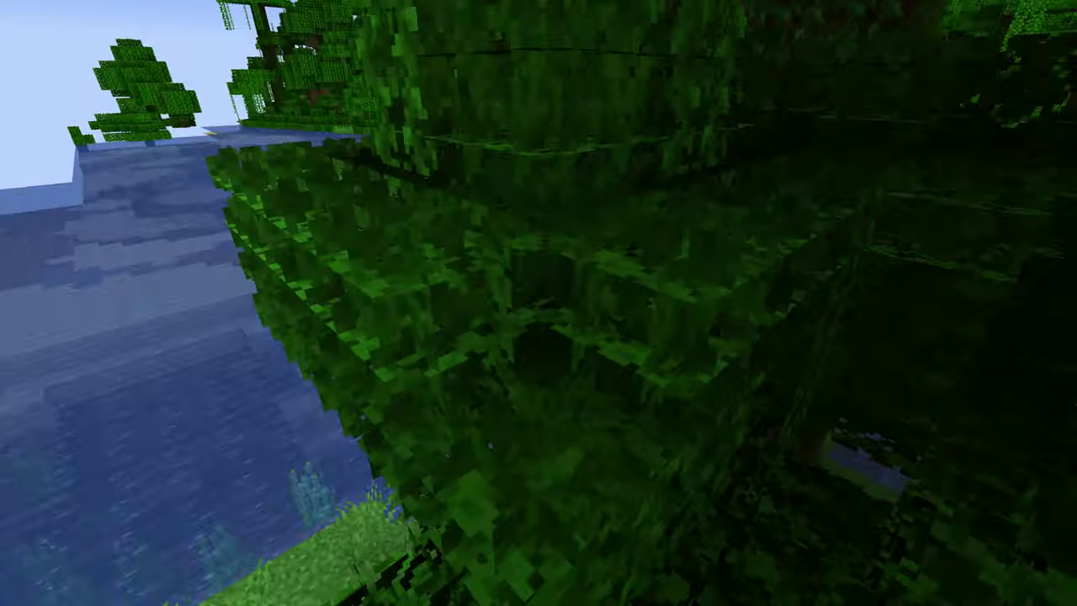
{"action": "key", "text": "w"}
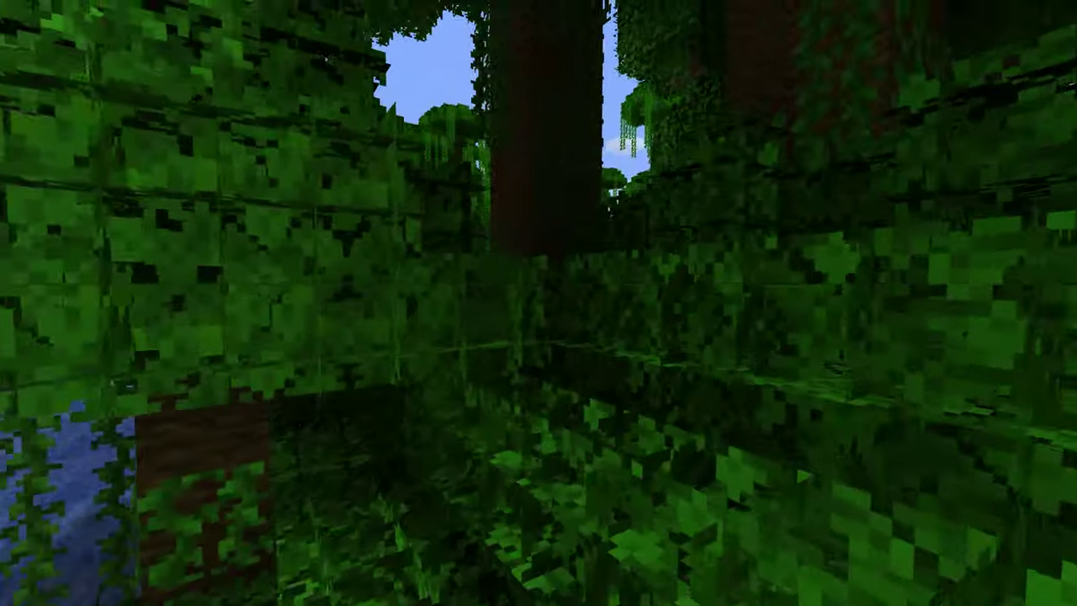
{"action": "key", "text": "w"}
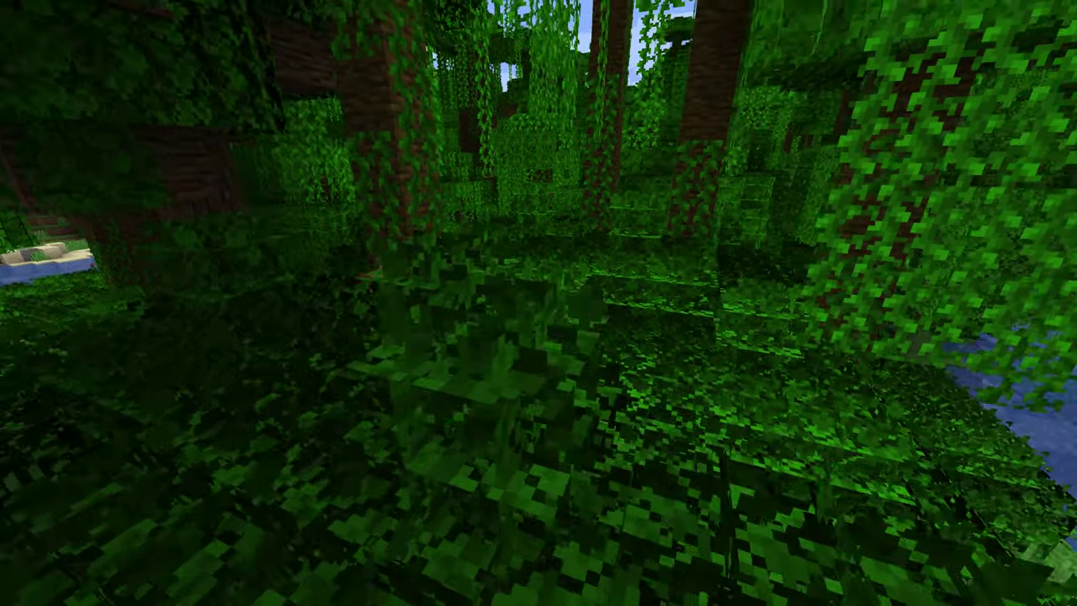
{"action": "key", "text": "w"}
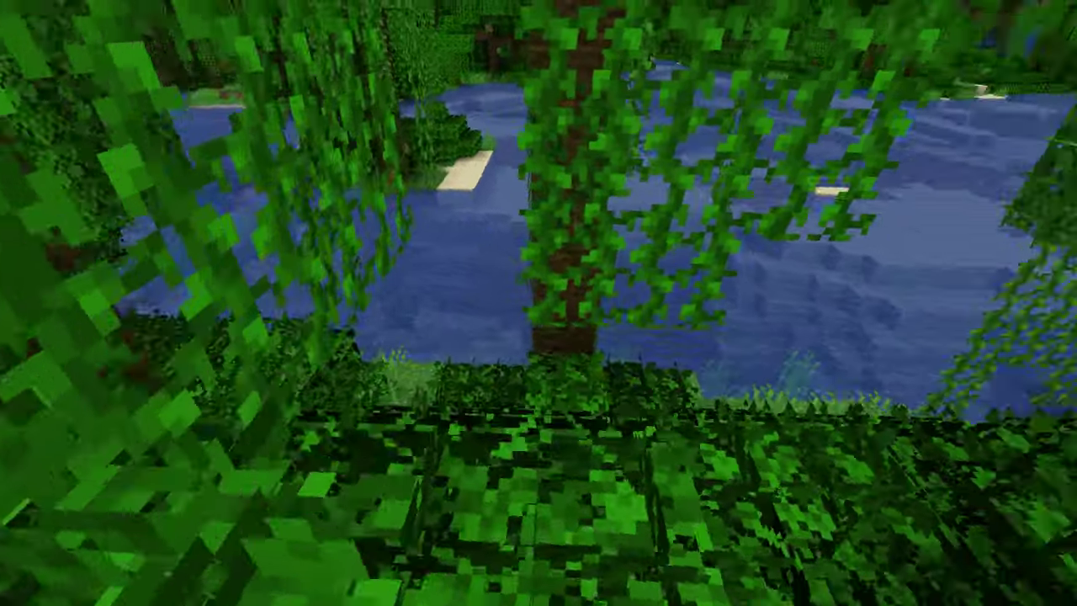
{"action": "key", "text": "w"}
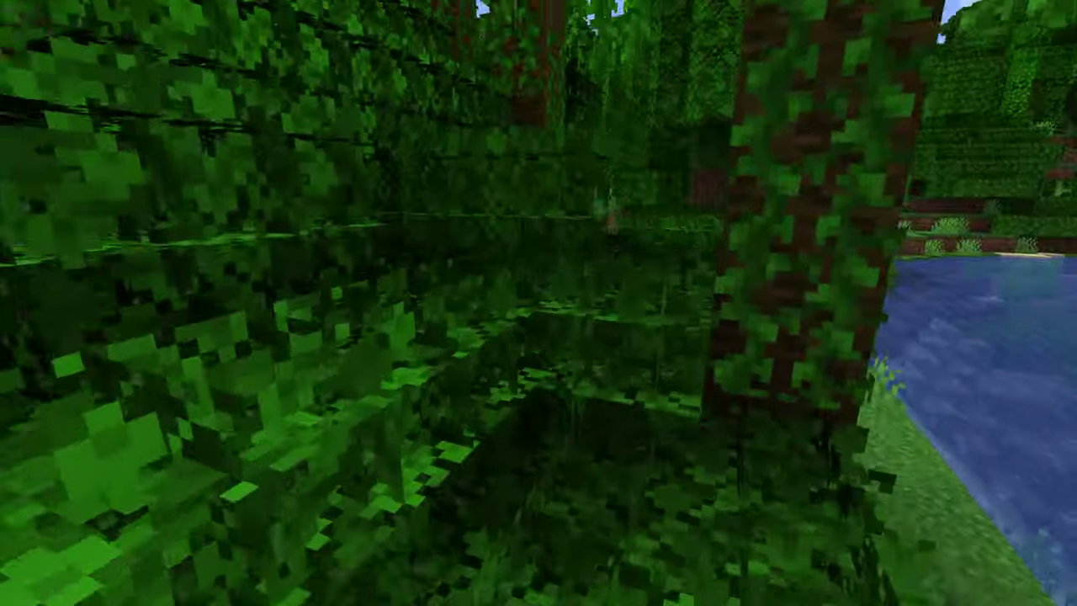
{"action": "key", "text": "w"}
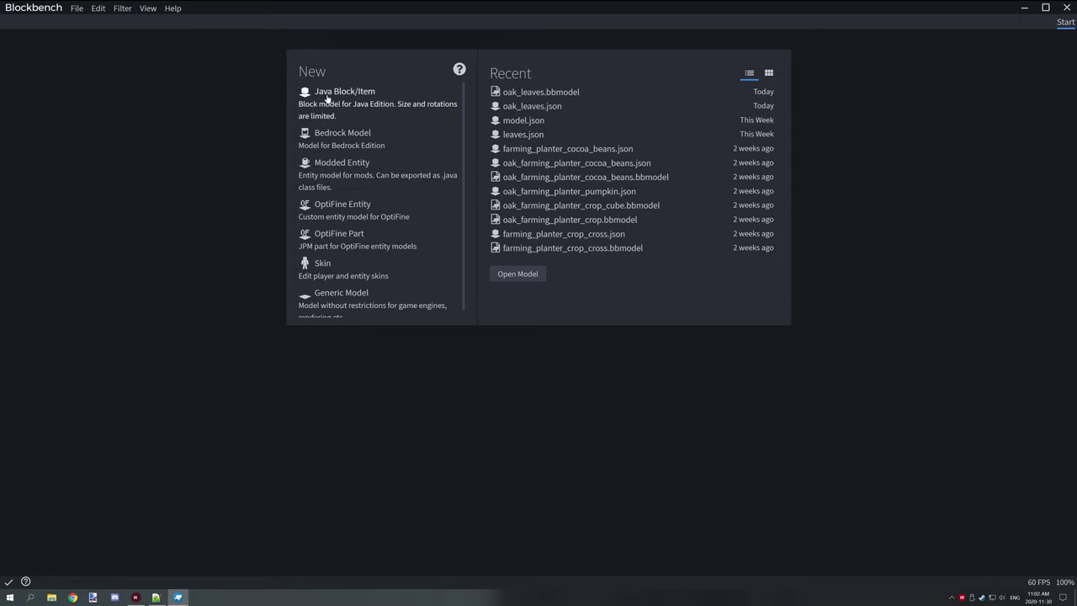
Create a new Java Block/Item project named oak_leaves.
{"action": "left_click", "coordinate": [368, 99]}
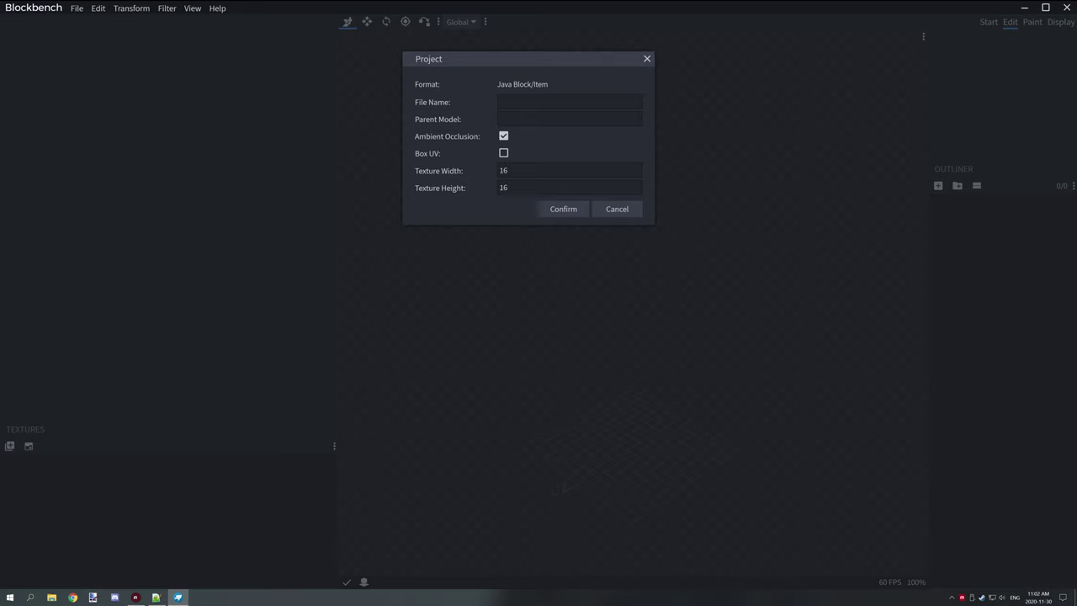
{"action": "type", "text": "ak_leaves"}
{"action": "key", "text": "Return"}
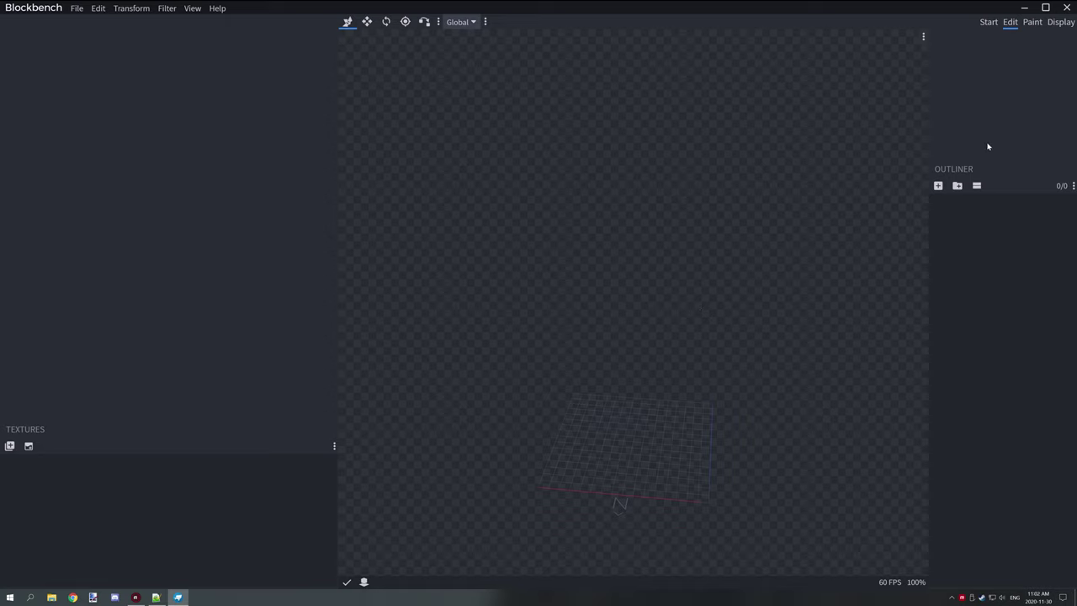
Add a cube and resize it into a flat 0×16×16 plane.
{"action": "left_click", "coordinate": [938, 185]}
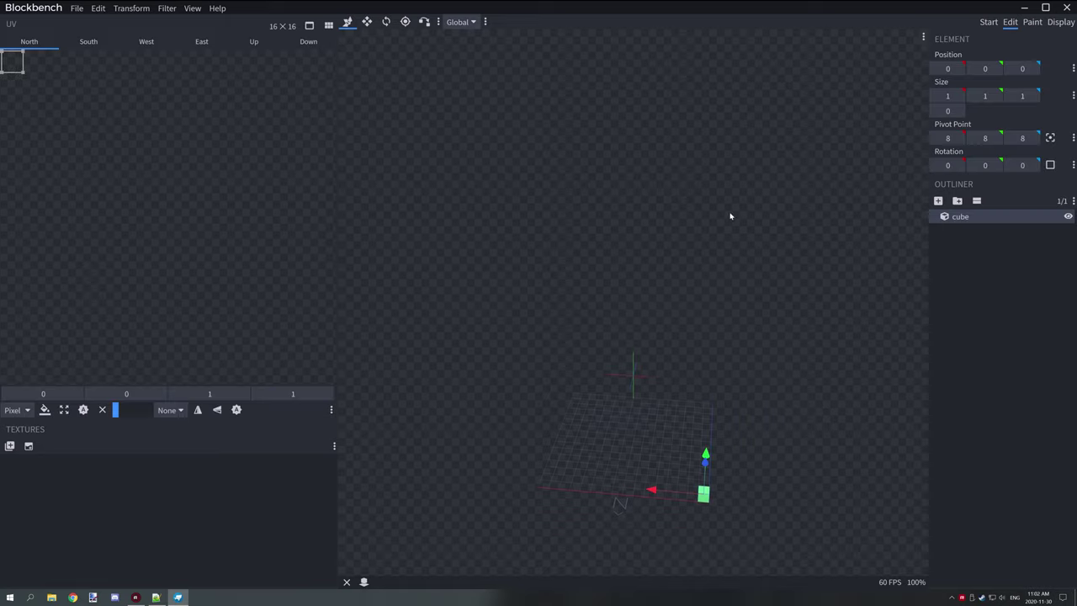
{"action": "key", "text": "s"}
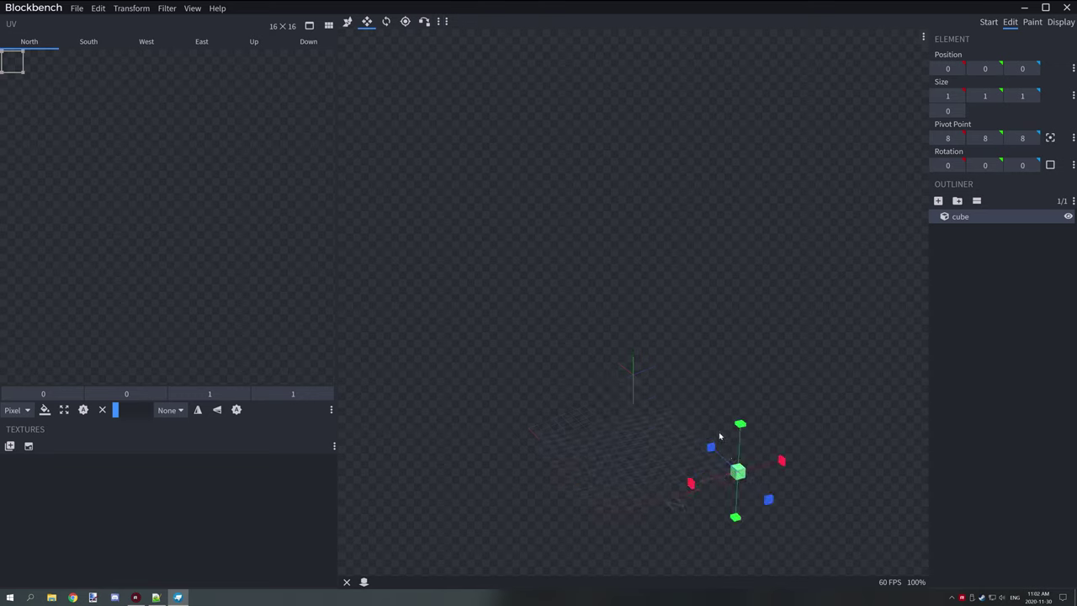
{"action": "left_click_drag", "start_coordinate": [719, 436], "coordinate": [703, 370]}
{"action": "left_click_drag", "start_coordinate": [610, 340], "coordinate": [606, 432]}
{"action": "left_click_drag", "start_coordinate": [677, 418], "coordinate": [449, 481]}
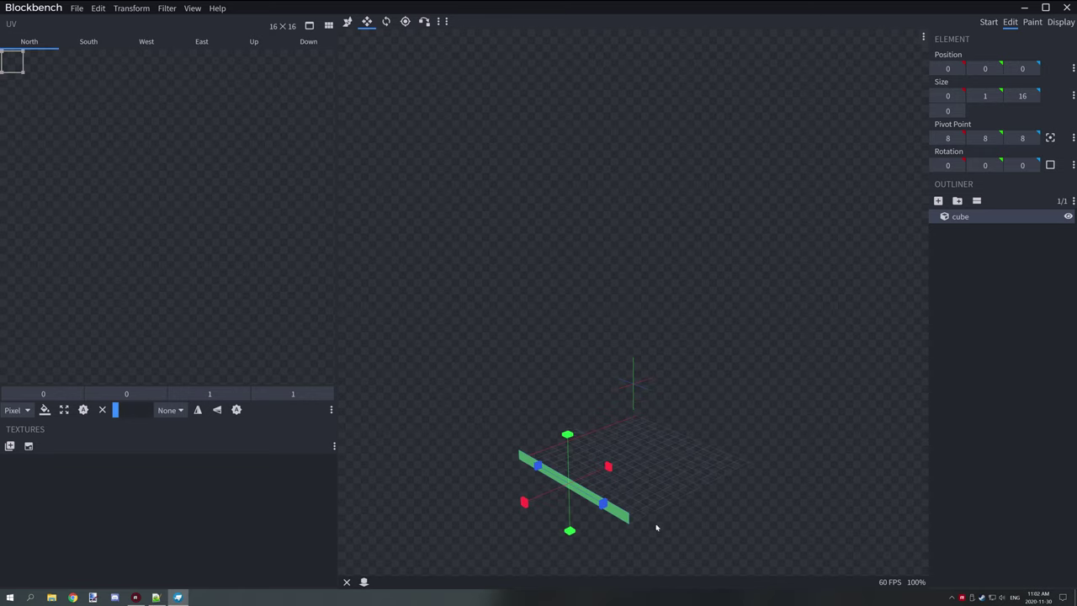
{"action": "left_click_drag", "start_coordinate": [568, 433], "coordinate": [558, 370]}
Set the plane's pivot point X to 8, then deselect it.
{"action": "key", "text": "v"}
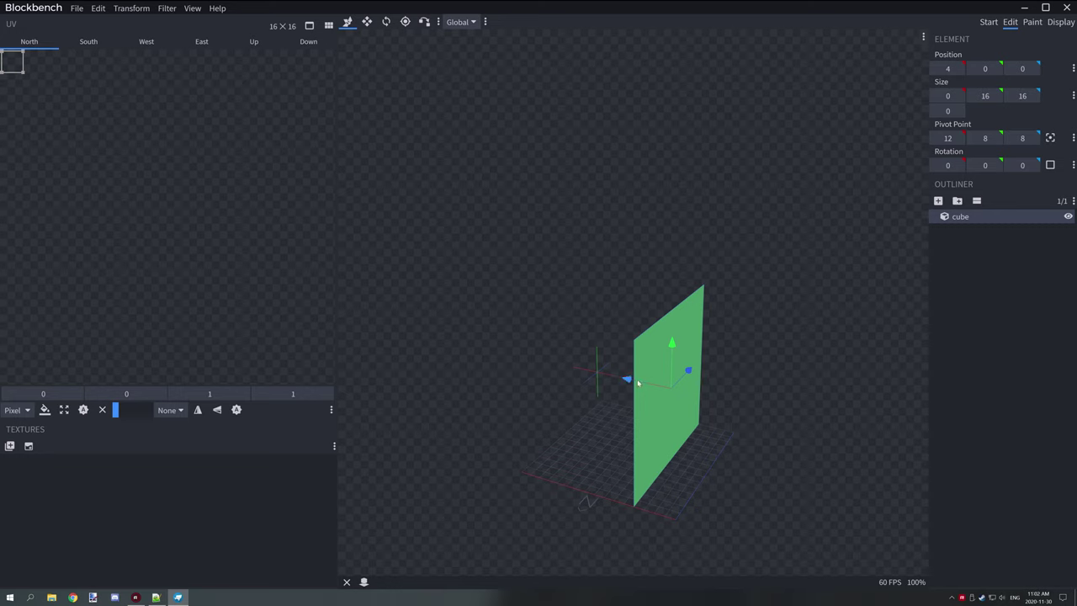
{"action": "left_click_drag", "start_coordinate": [638, 383], "coordinate": [782, 438]}
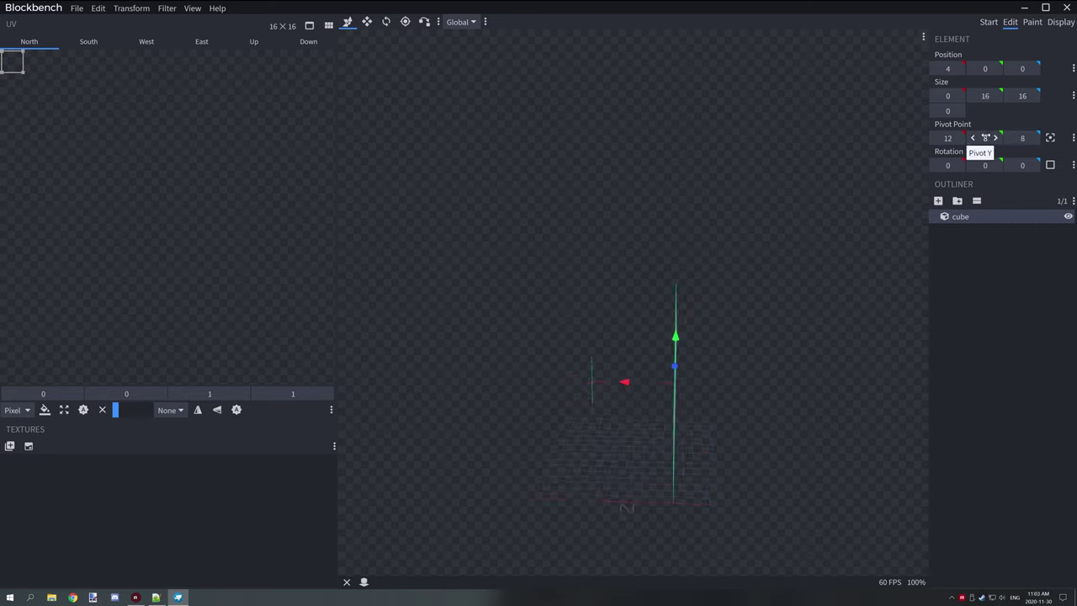
{"action": "left_click", "coordinate": [948, 138]}
{"action": "type", "text": "8"}
{"action": "key", "text": "Return"}
{"action": "left_click", "coordinate": [932, 295]}
{"action": "left_click_drag", "start_coordinate": [712, 185], "coordinate": [754, 203]}
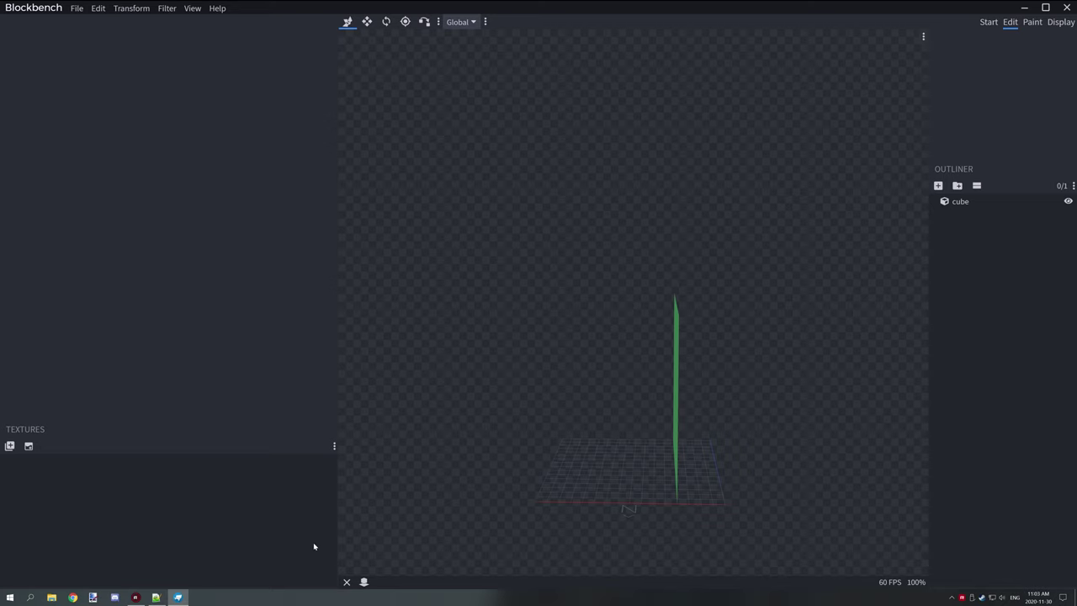
Browse %appdata% to .minecraft > versions > 1.15.2 and bring up 1.15.2.jar's context menu.
{"action": "left_click", "coordinate": [31, 598]}
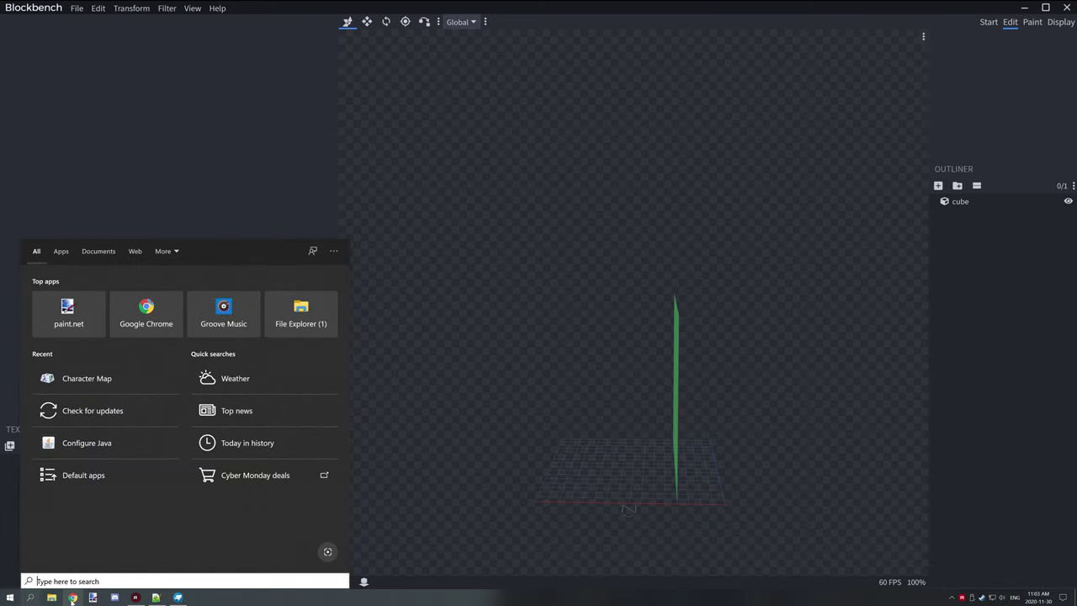
{"action": "type", "text": "%appdata%"}
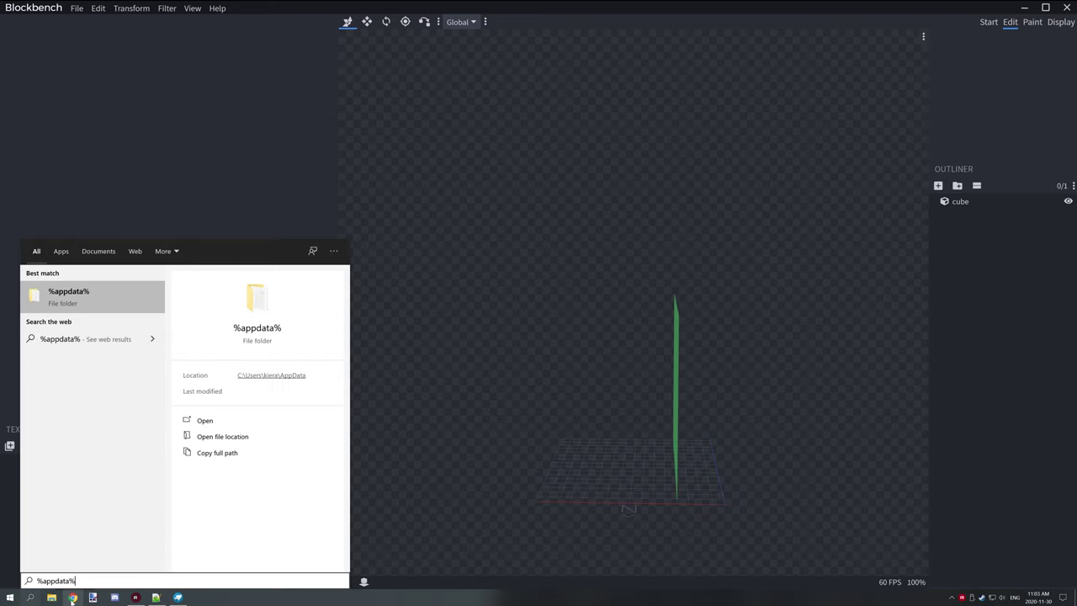
{"action": "left_click", "coordinate": [87, 301]}
{"action": "double_click", "coordinate": [546, 141]}
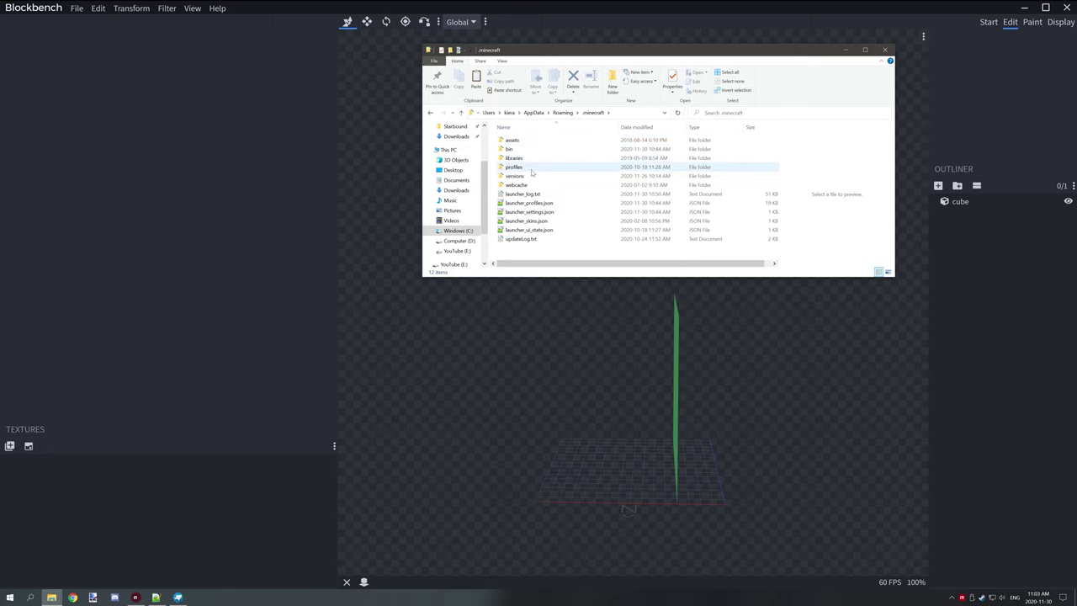
{"action": "double_click", "coordinate": [530, 175]}
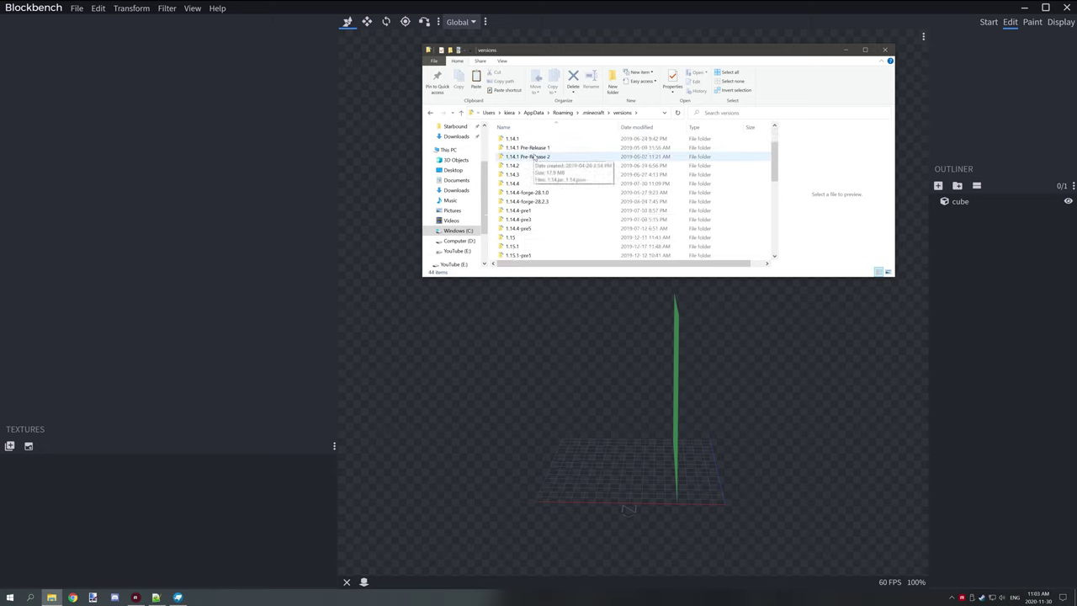
{"action": "scroll", "coordinate": [532, 164], "scroll_direction": "down", "scroll_amount": 1}
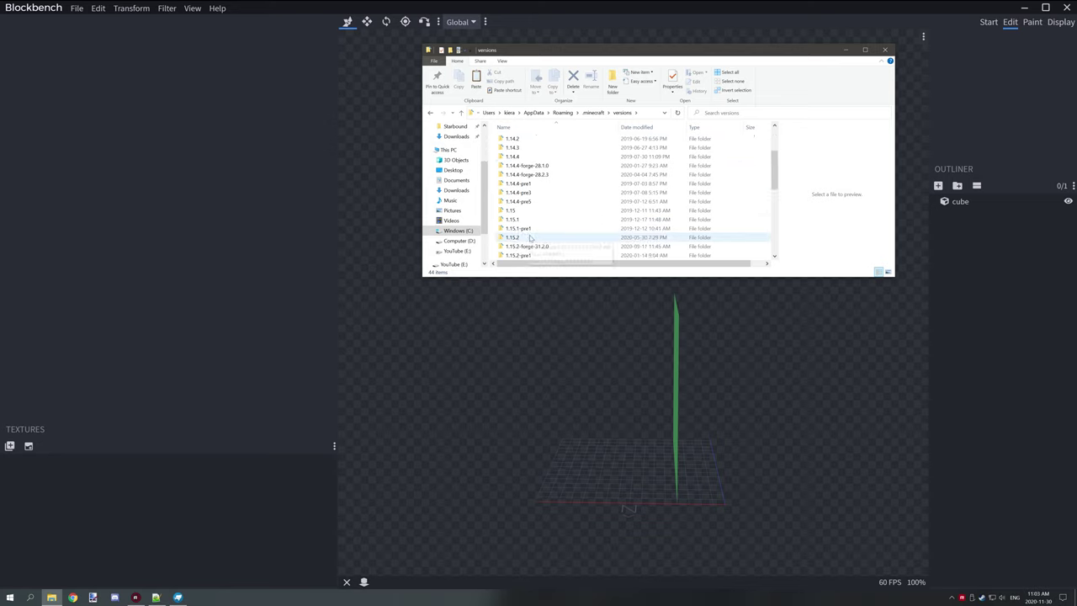
{"action": "double_click", "coordinate": [526, 239]}
{"action": "right_click", "coordinate": [519, 139]}
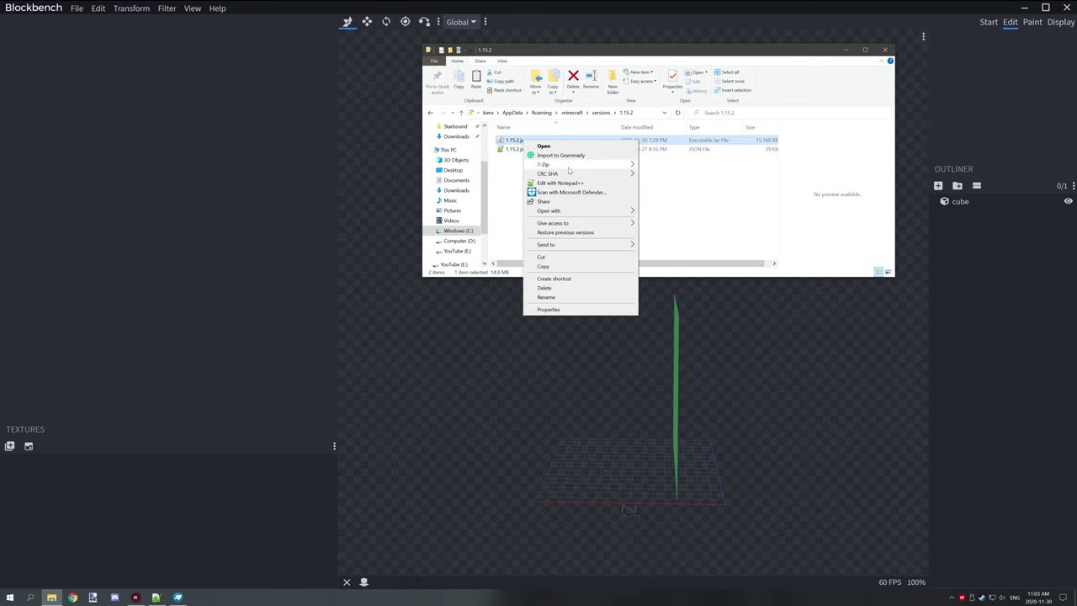
Open 1.15.2.jar in 7-Zip, select assets and data, then close 7-Zip and Explorer.
{"action": "mouse_move", "coordinate": [575, 165]}
{"action": "left_click", "coordinate": [661, 169]}
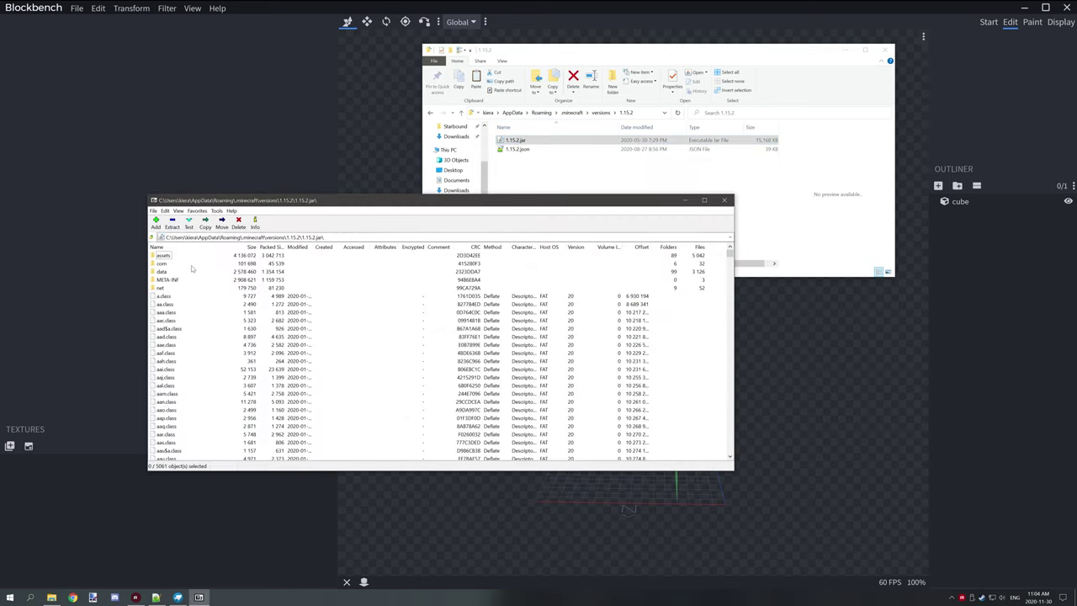
{"action": "left_click", "coordinate": [165, 255]}
{"action": "left_click", "coordinate": [162, 272], "text": "ctrl"}
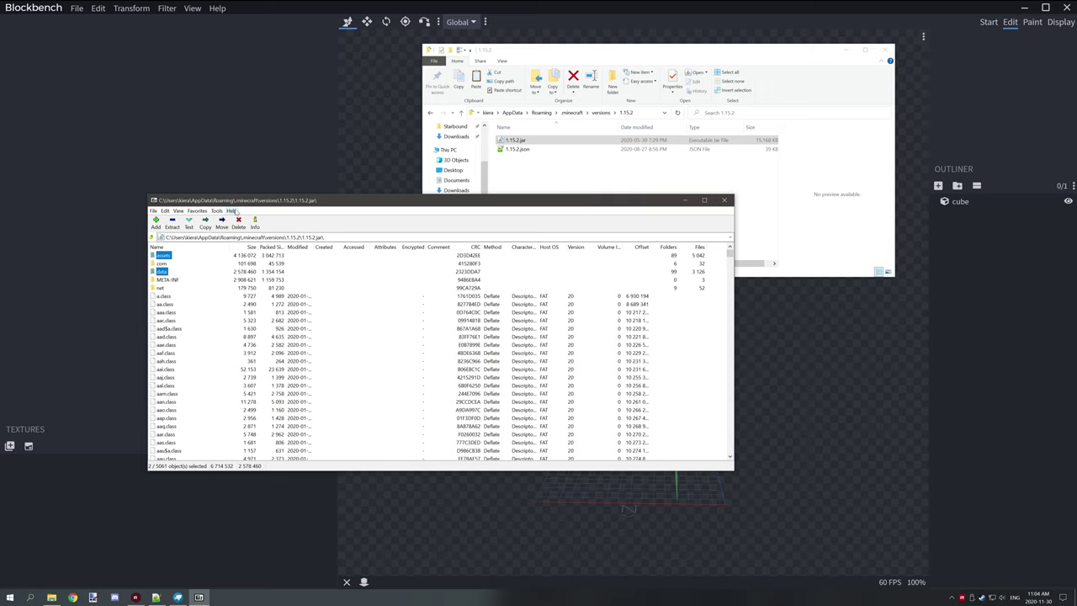
{"action": "left_click", "coordinate": [724, 200]}
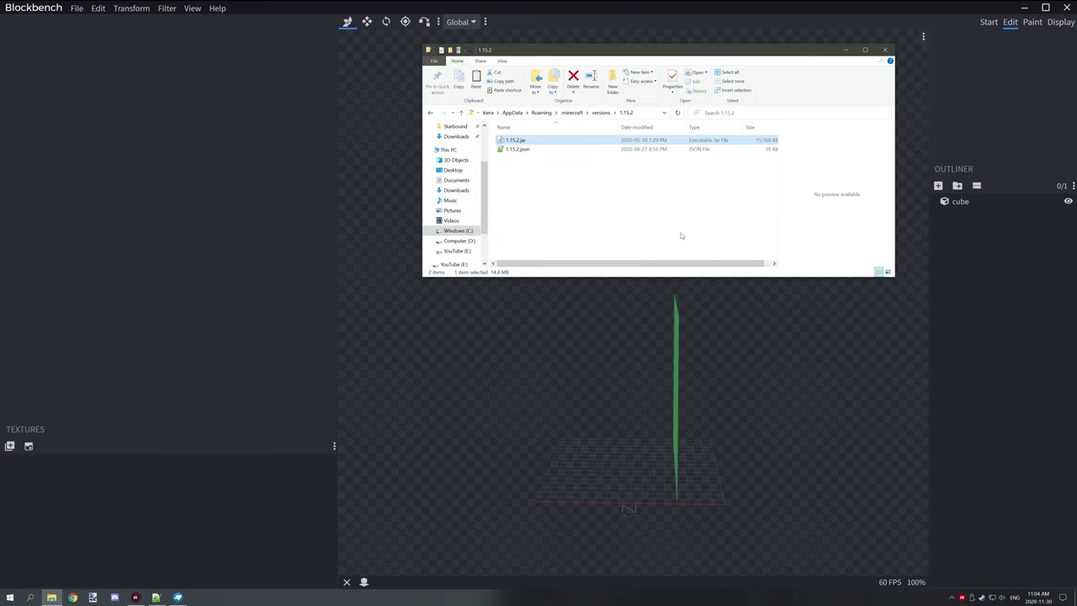
{"action": "left_click", "coordinate": [886, 49]}
Go to MCreator Resources > Minecraft Files > 1.15.2 block textures and drag oak_leaves.png to the desktop.
{"action": "double_click", "coordinate": [1052, 57]}
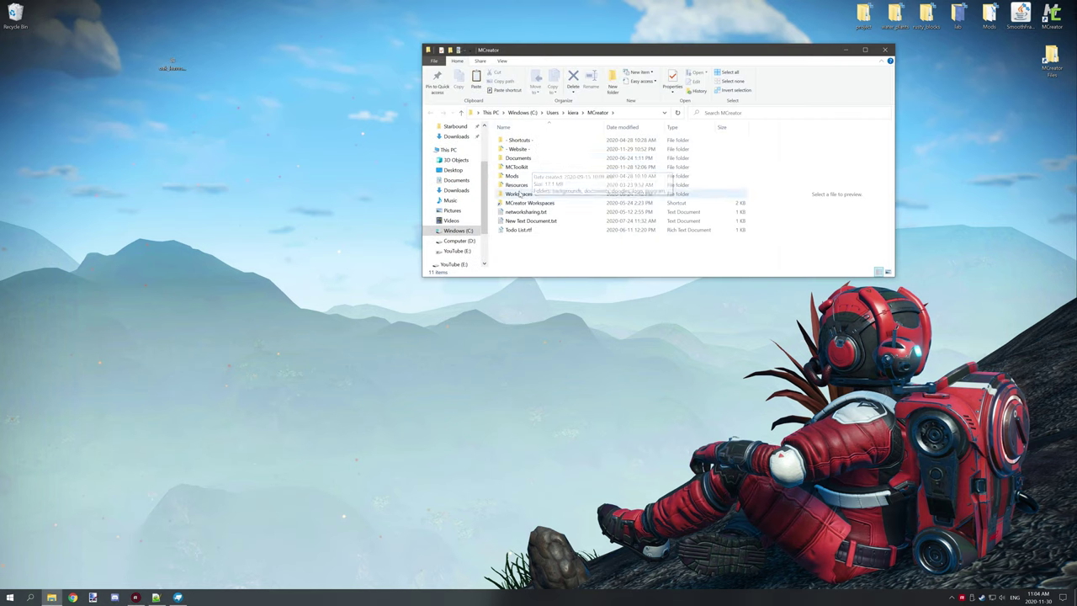
{"action": "double_click", "coordinate": [529, 184]}
{"action": "left_click", "coordinate": [532, 141]}
{"action": "double_click", "coordinate": [532, 141]}
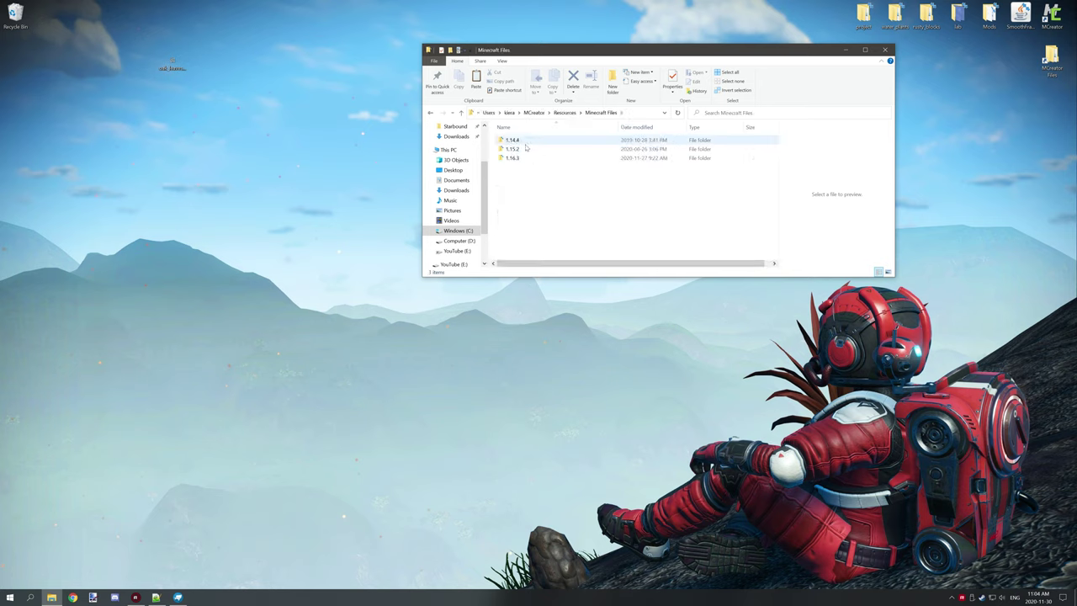
{"action": "double_click", "coordinate": [523, 149]}
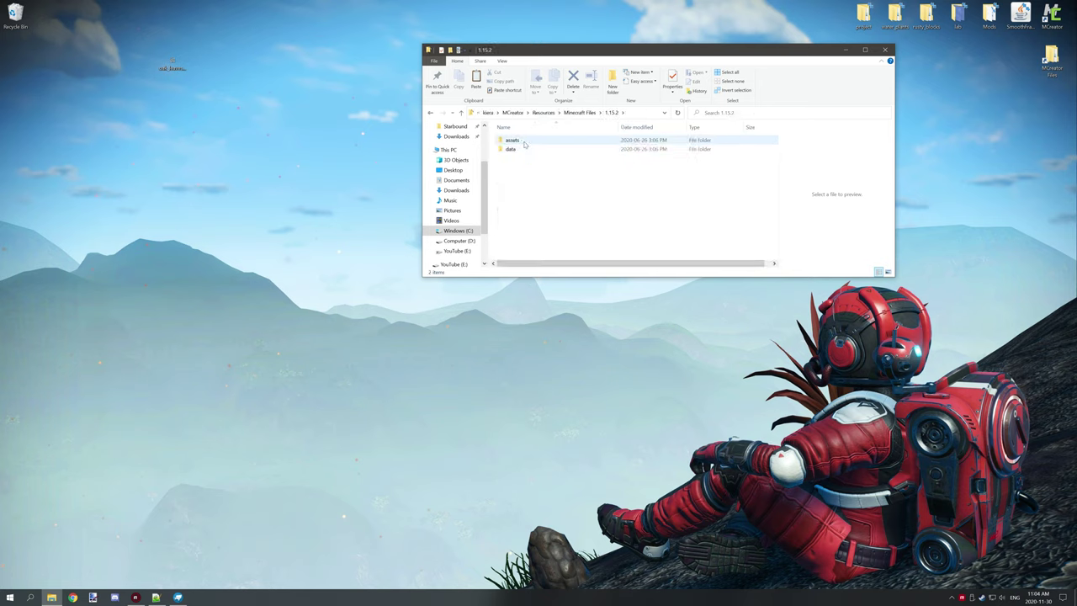
{"action": "double_click", "coordinate": [514, 140]}
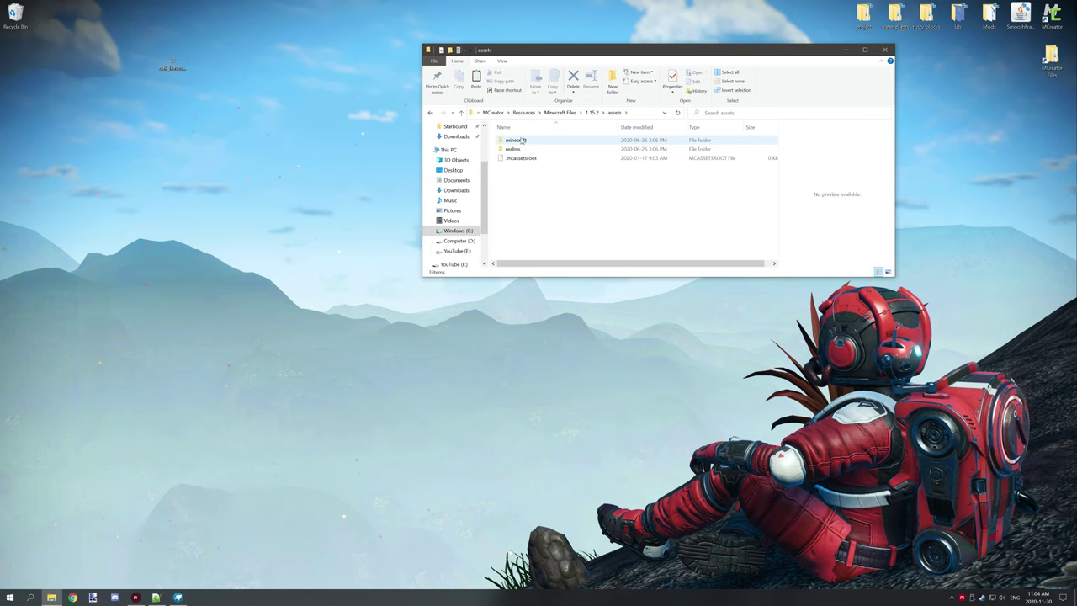
{"action": "double_click", "coordinate": [517, 140]}
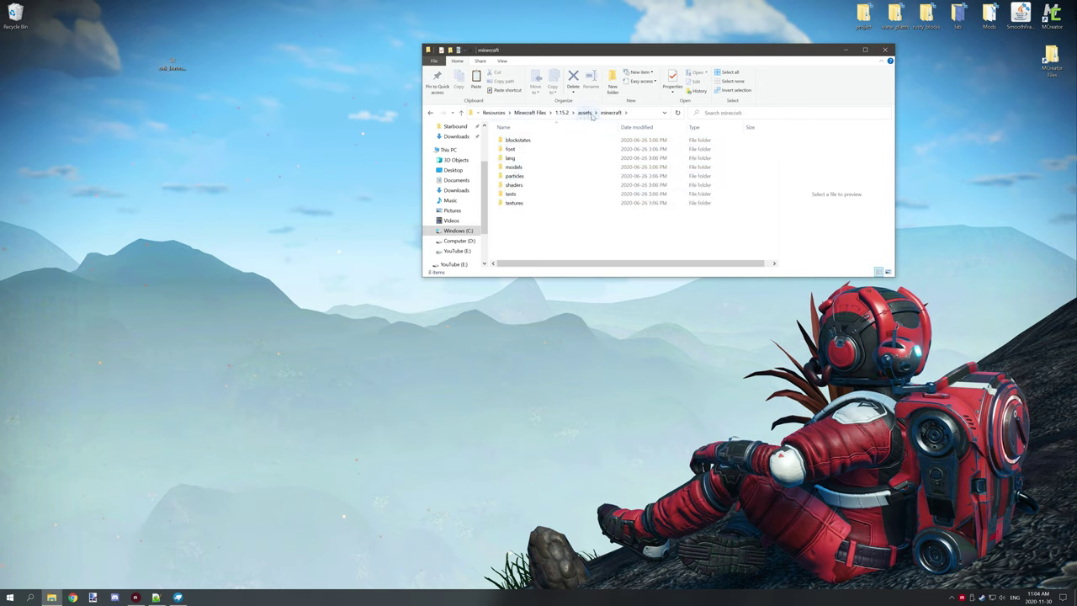
{"action": "double_click", "coordinate": [523, 203]}
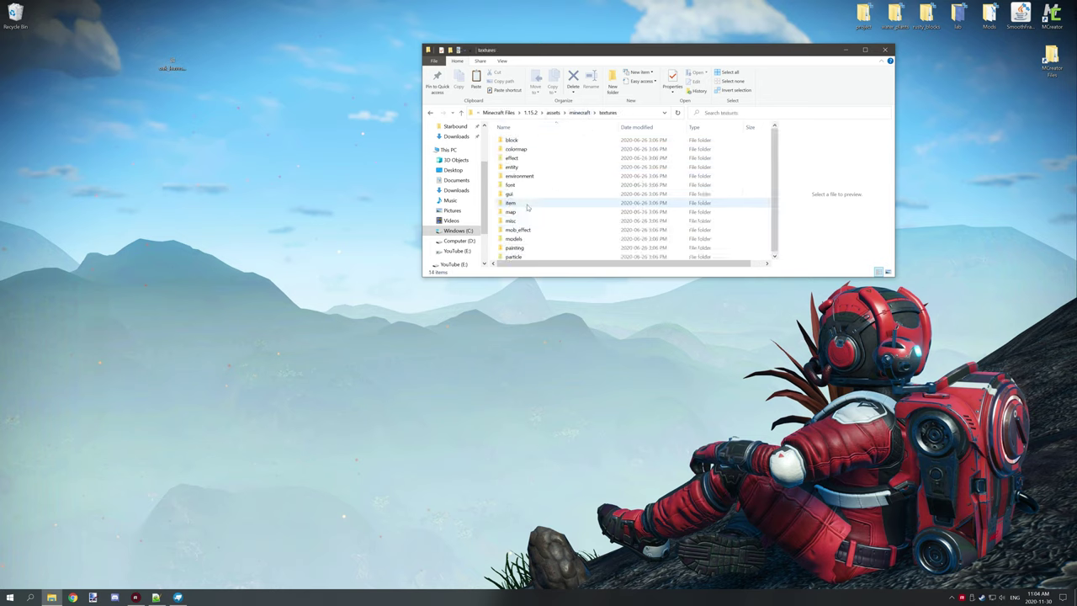
{"action": "double_click", "coordinate": [537, 140]}
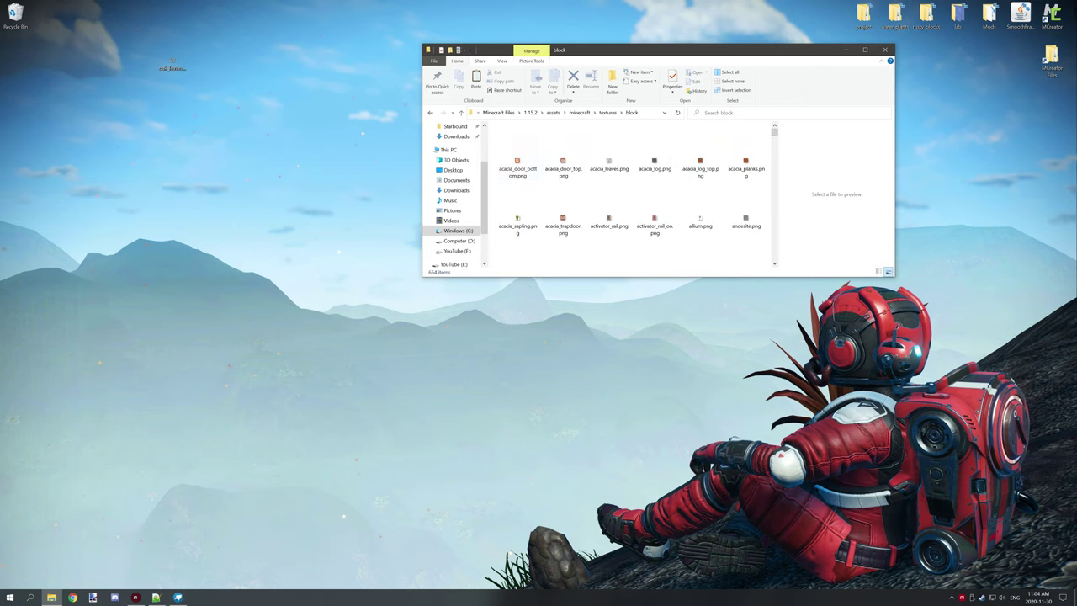
{"action": "left_click", "coordinate": [749, 114]}
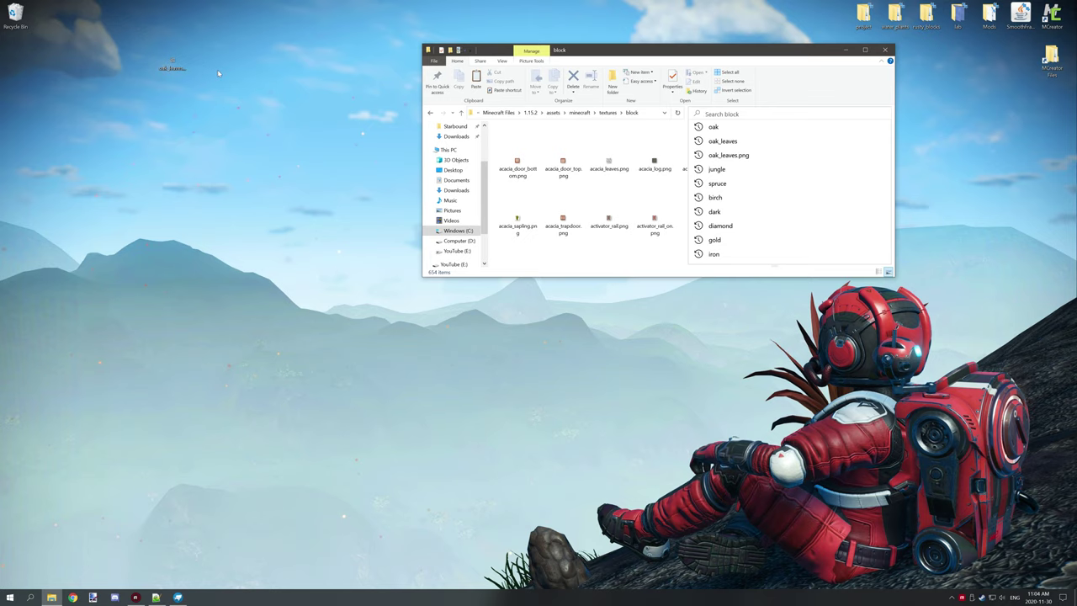
{"action": "left_click_drag", "start_coordinate": [196, 55], "coordinate": [133, 17]}
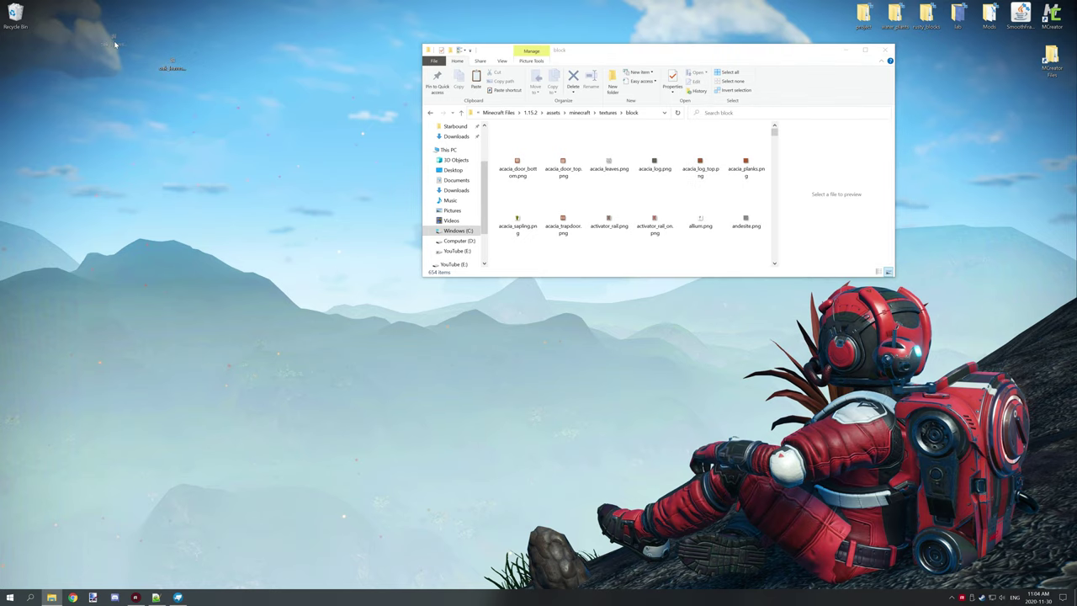
Import oak_leaves.png from the desktop as a texture.
{"action": "left_click", "coordinate": [885, 50]}
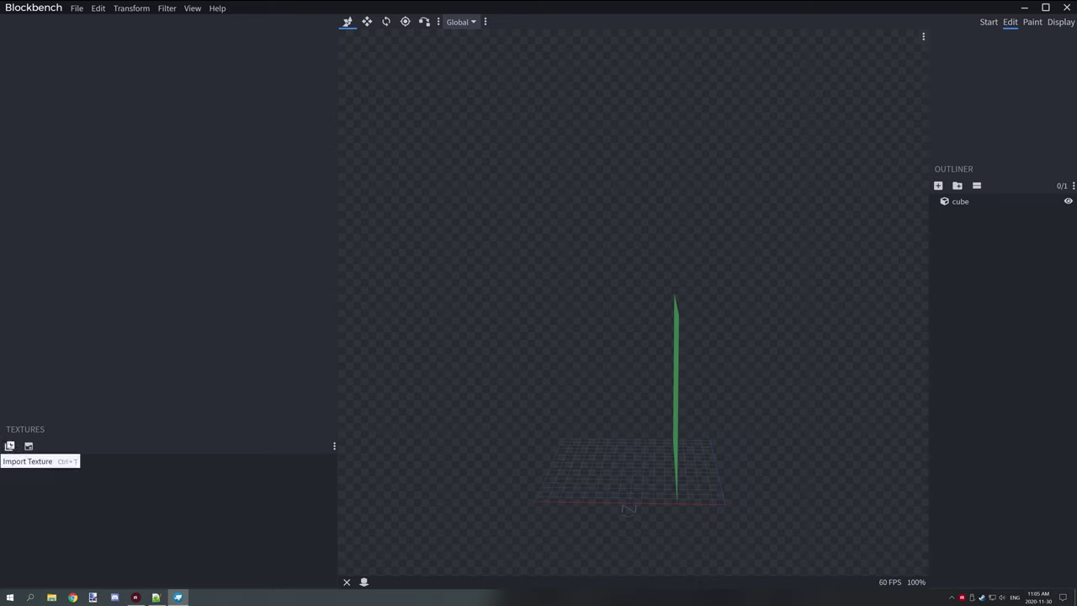
{"action": "left_click", "coordinate": [10, 446]}
{"action": "left_click", "coordinate": [303, 122]}
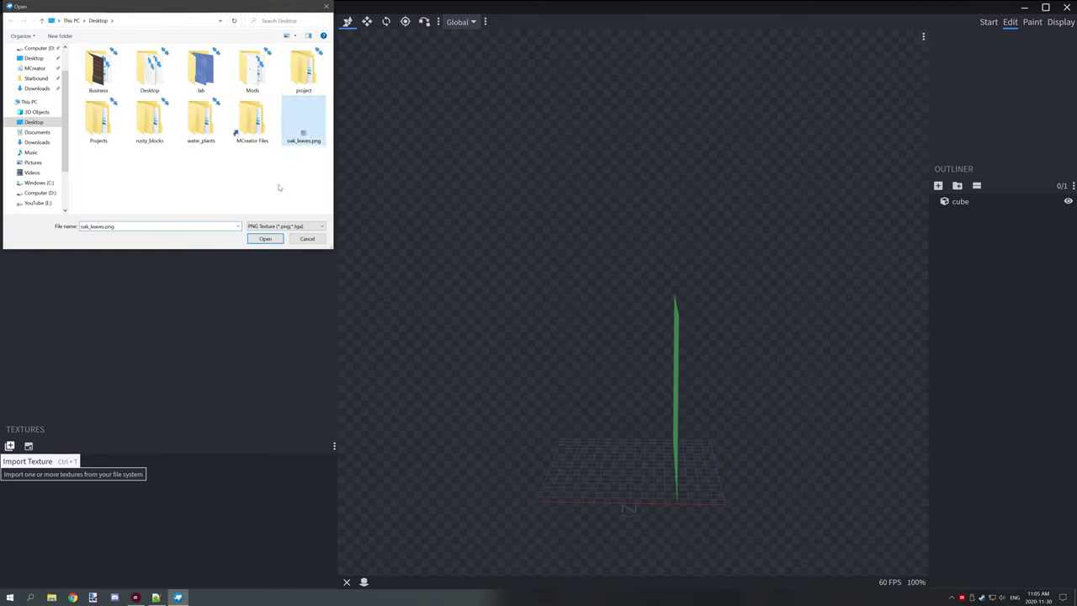
{"action": "left_click", "coordinate": [266, 239]}
{"action": "left_click", "coordinate": [563, 282]}
Apply the oak_leaves.png texture to the plane cube.
{"action": "left_click_drag", "start_coordinate": [601, 267], "coordinate": [734, 252]}
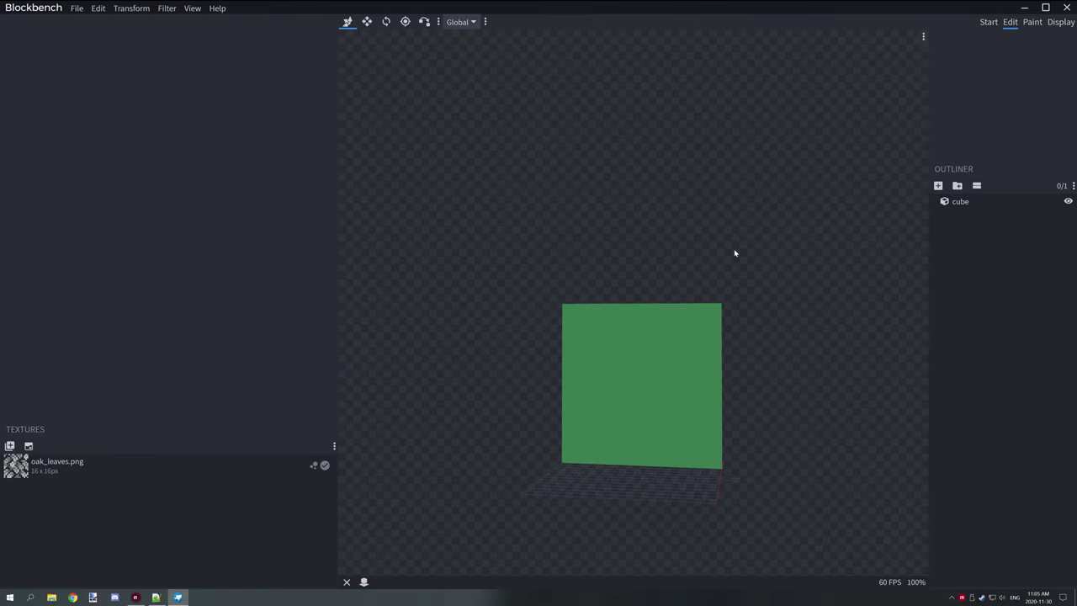
{"action": "right_click", "coordinate": [641, 345]}
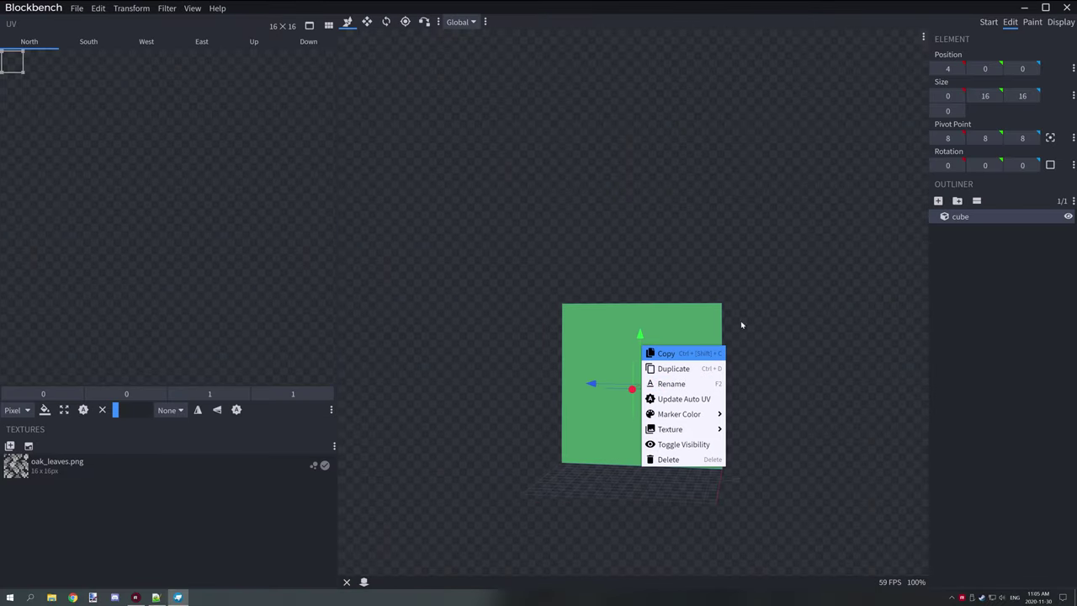
{"action": "mouse_move", "coordinate": [682, 429]}
{"action": "left_click", "coordinate": [758, 460]}
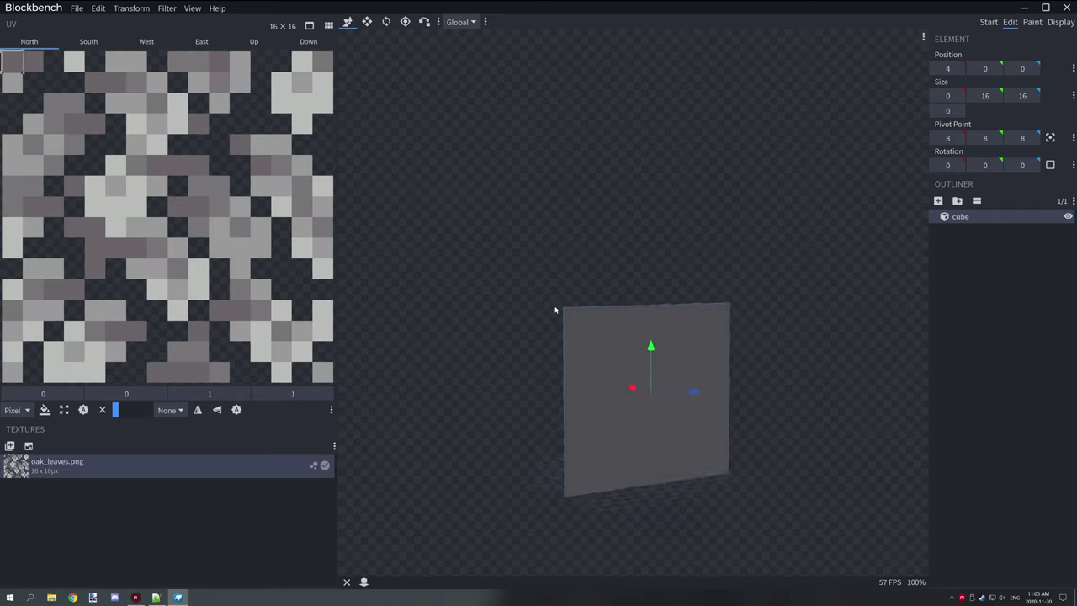
{"action": "left_click_drag", "start_coordinate": [555, 310], "coordinate": [679, 255]}
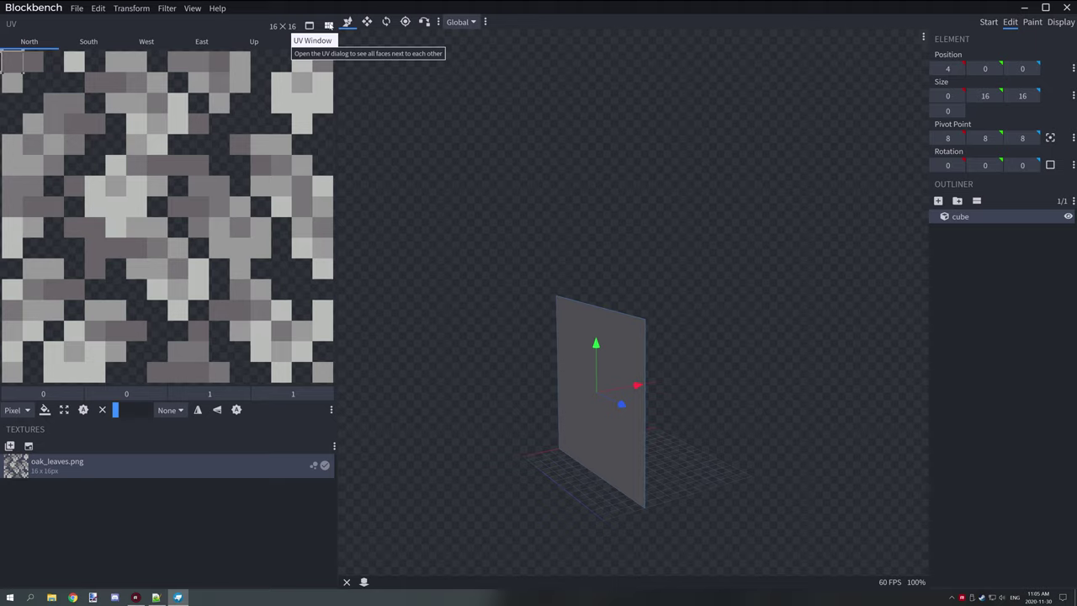
Run Relative Auto UV on all six faces in the UV window.
{"action": "left_click", "coordinate": [309, 26]}
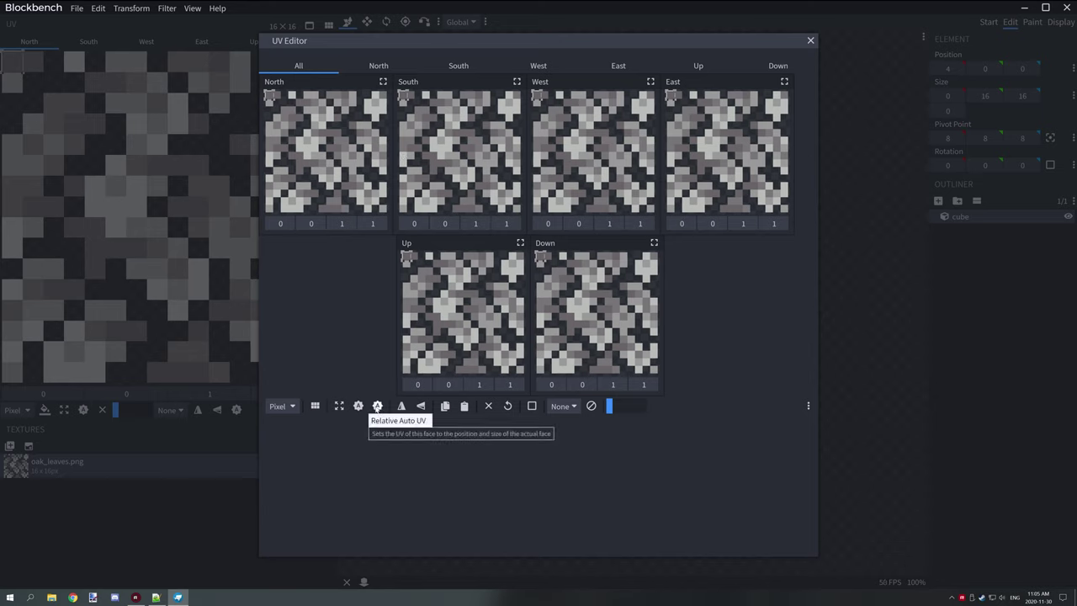
{"action": "left_click", "coordinate": [377, 406]}
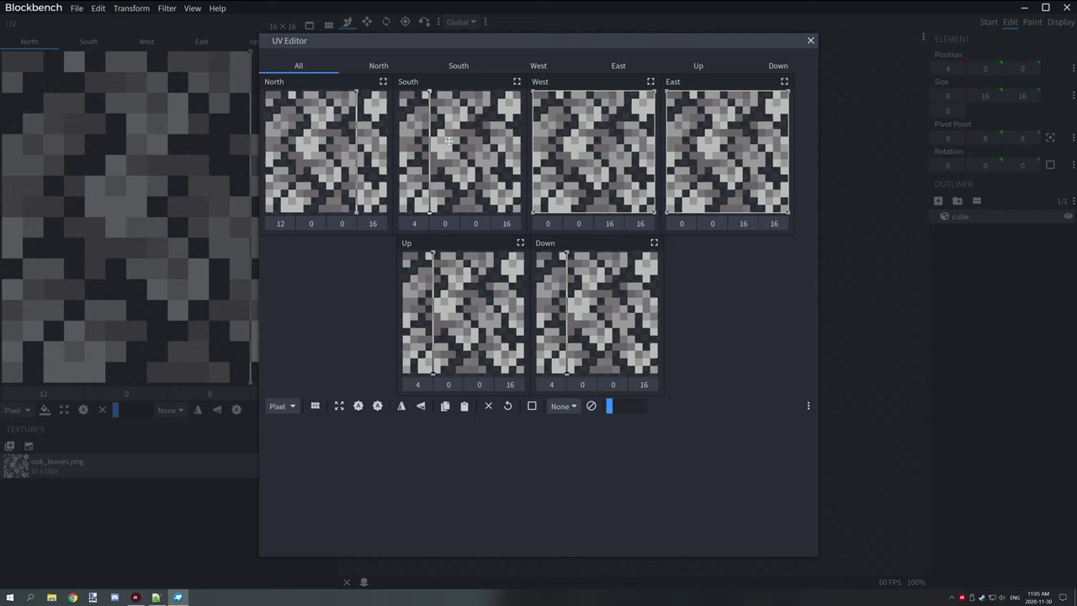
{"action": "left_click", "coordinate": [810, 40]}
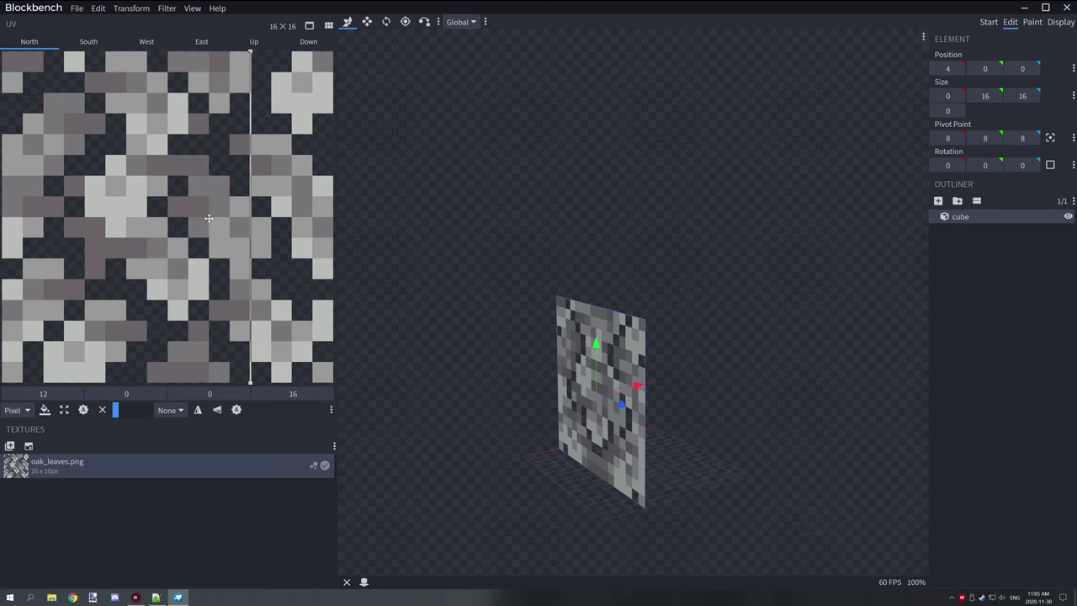
{"action": "left_click_drag", "start_coordinate": [640, 287], "coordinate": [702, 233]}
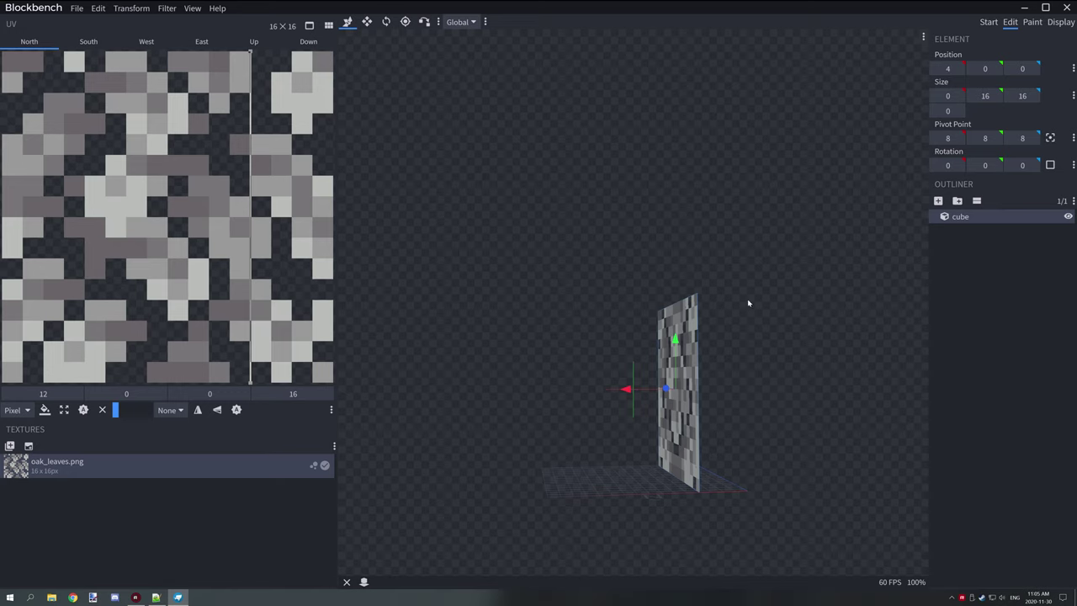
Make the North, South, Up and Down faces transparent.
{"action": "left_click_drag", "start_coordinate": [749, 303], "coordinate": [339, 176]}
{"action": "right_click", "coordinate": [104, 118]}
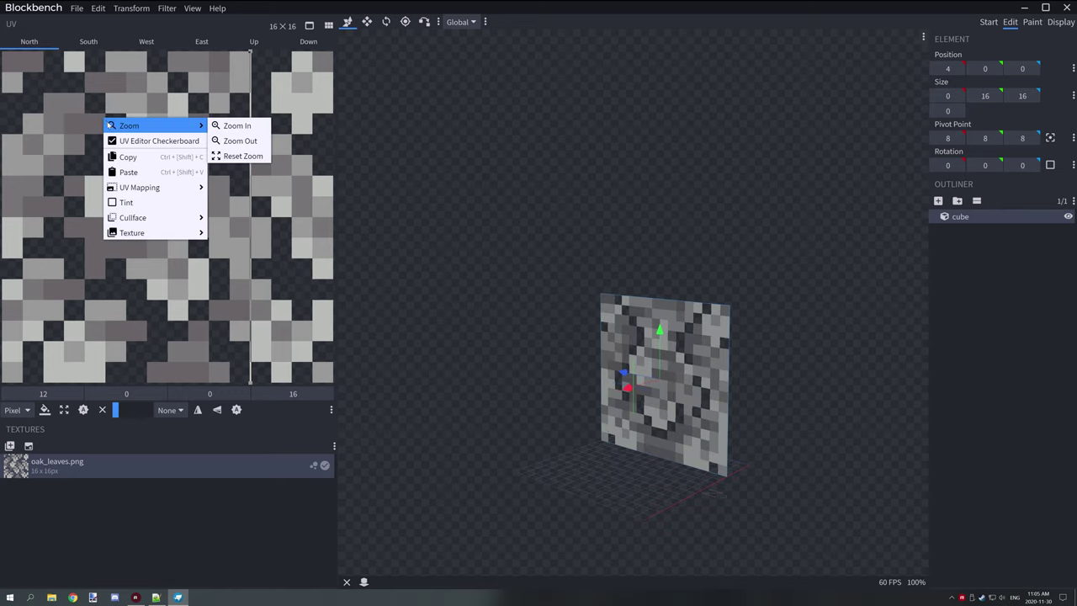
{"action": "left_click", "coordinate": [66, 188]}
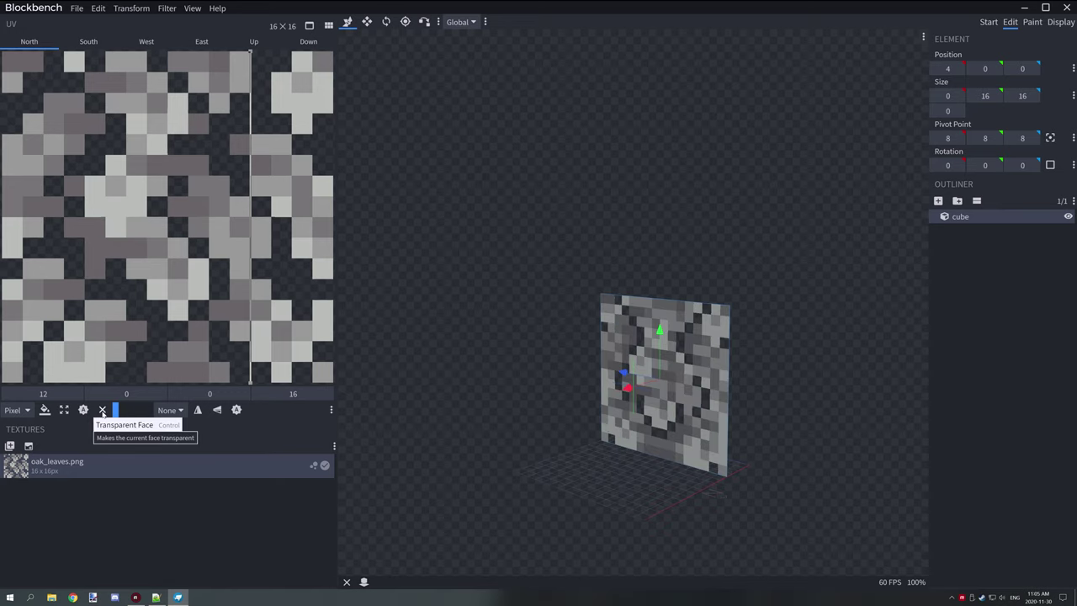
{"action": "left_click", "coordinate": [102, 410]}
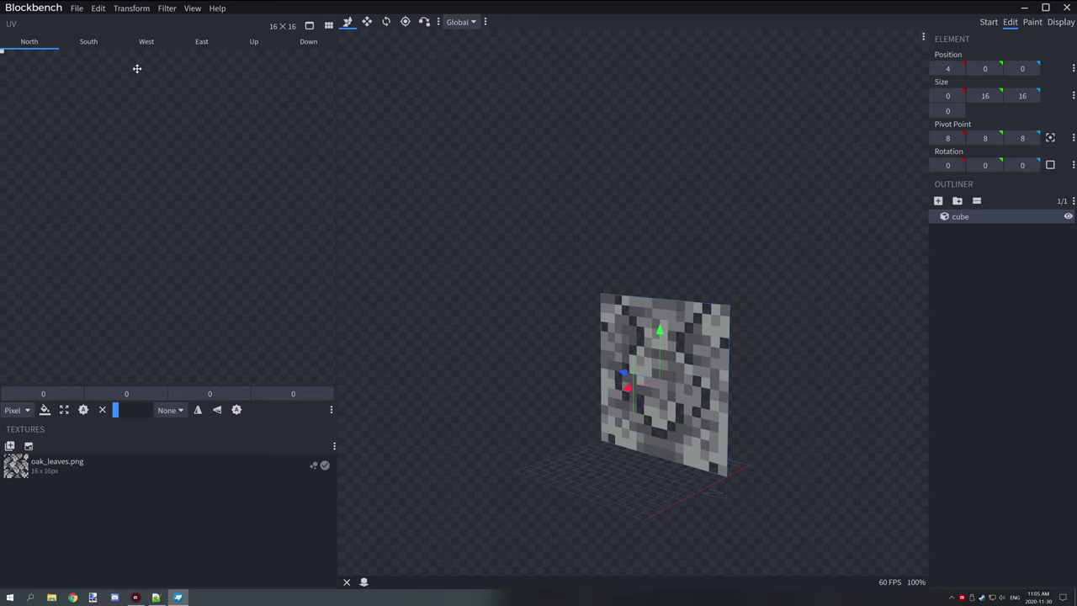
{"action": "left_click", "coordinate": [89, 42]}
{"action": "left_click", "coordinate": [101, 410]}
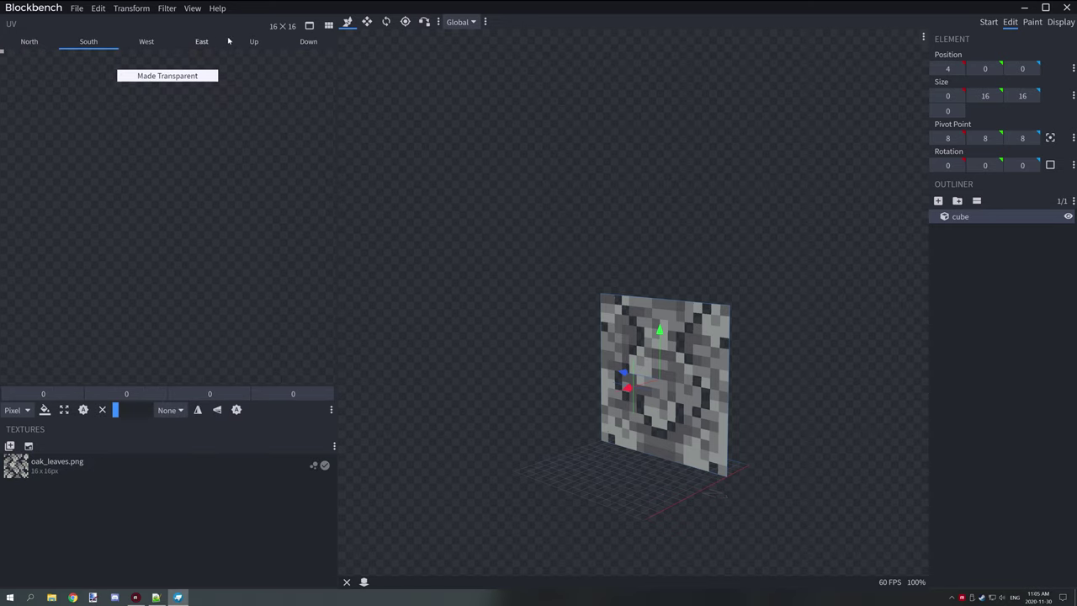
{"action": "left_click", "coordinate": [255, 41]}
{"action": "left_click", "coordinate": [104, 410]}
{"action": "left_click", "coordinate": [308, 41]}
{"action": "left_click", "coordinate": [102, 410]}
Select the East face and confirm its UV spans the full texture, 0,0 to 16,16.
{"action": "left_click_drag", "start_coordinate": [720, 298], "coordinate": [829, 301]}
{"action": "left_click", "coordinate": [580, 372]}
{"action": "left_click_drag", "start_coordinate": [659, 234], "coordinate": [738, 207]}
{"action": "left_click_drag", "start_coordinate": [556, 156], "coordinate": [615, 167]}
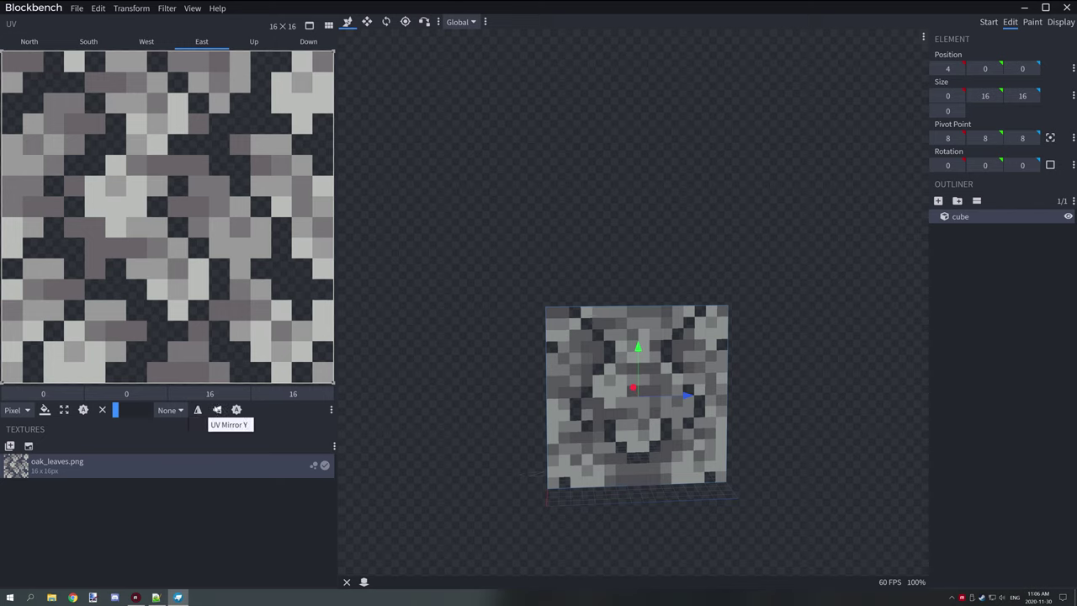
Apply UV Mirror X to the East face so its UV runs from 16,0 to -16,16.
{"action": "left_click", "coordinate": [331, 410]}
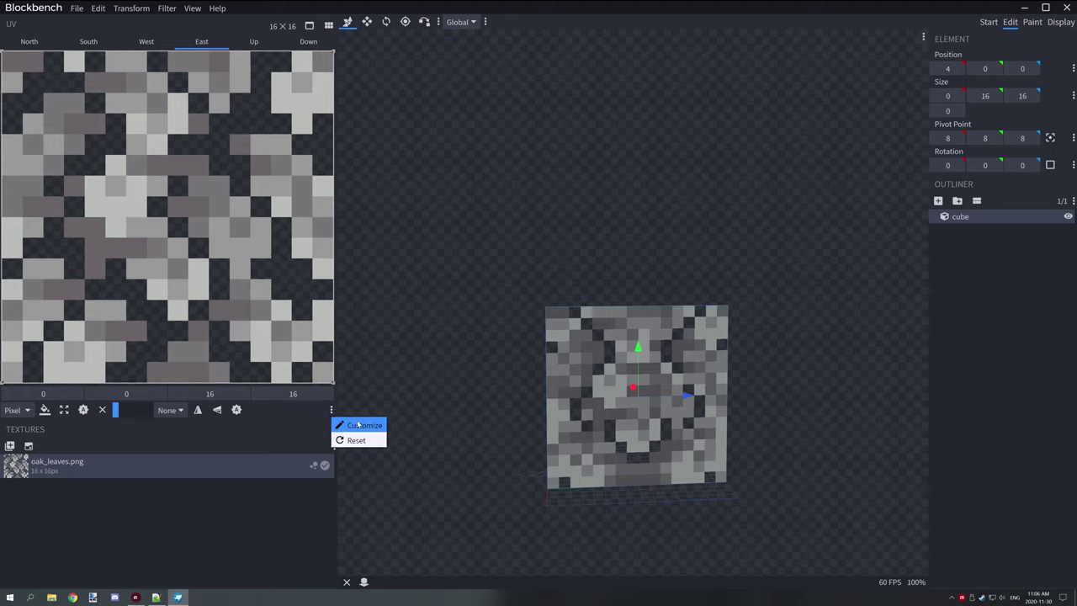
{"action": "left_click", "coordinate": [358, 425]}
{"action": "scroll", "coordinate": [496, 118], "scroll_direction": "down", "scroll_amount": 10}
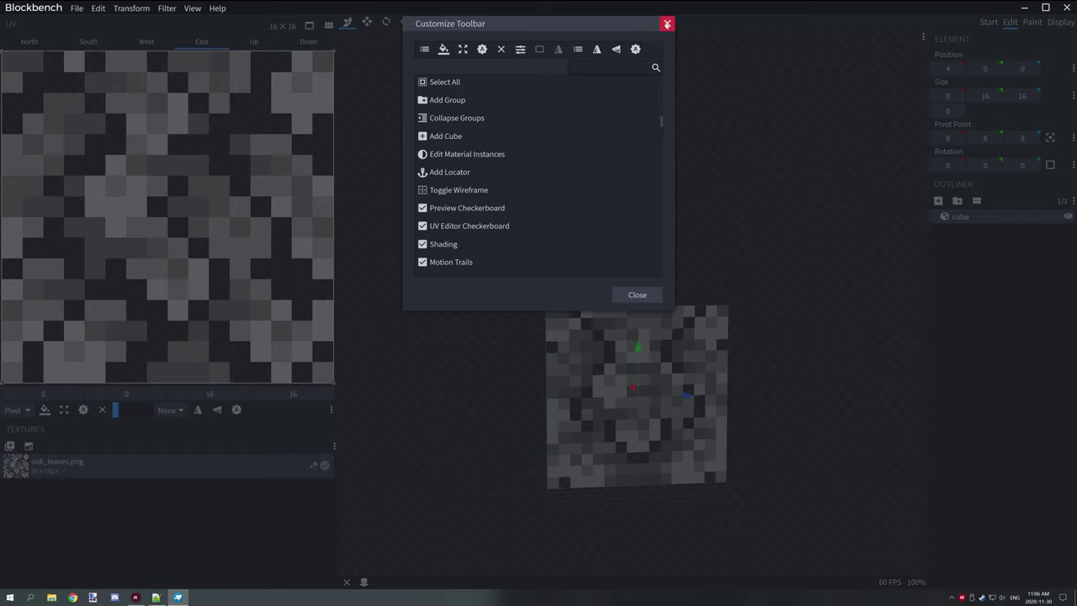
{"action": "left_click", "coordinate": [667, 24]}
{"action": "left_click", "coordinate": [200, 410]}
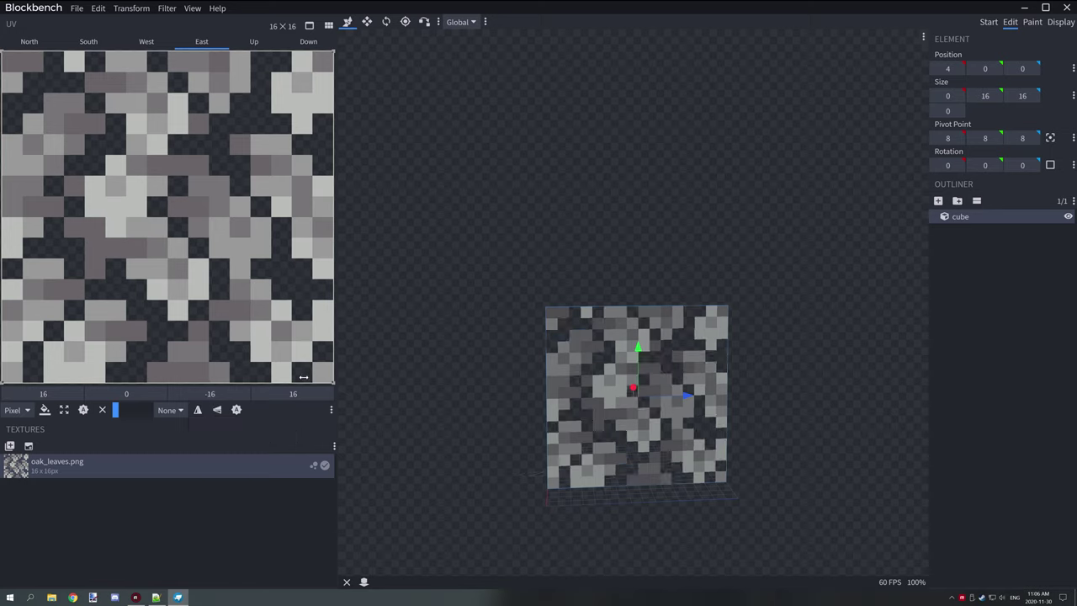
{"action": "left_click", "coordinate": [200, 410]}
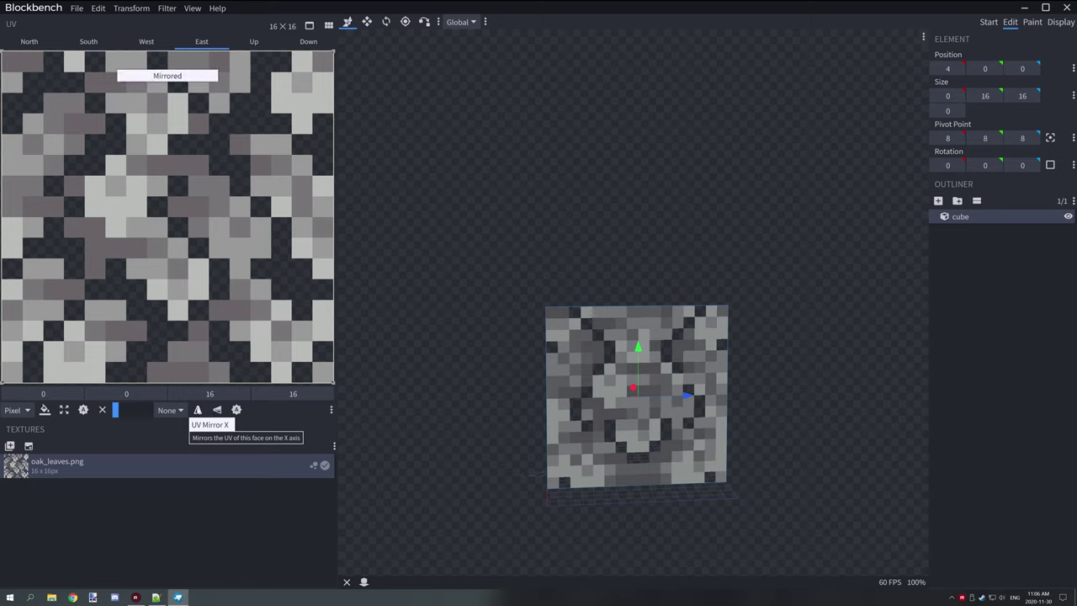
{"action": "left_click", "coordinate": [198, 410]}
{"action": "left_click_drag", "start_coordinate": [731, 277], "coordinate": [631, 228]}
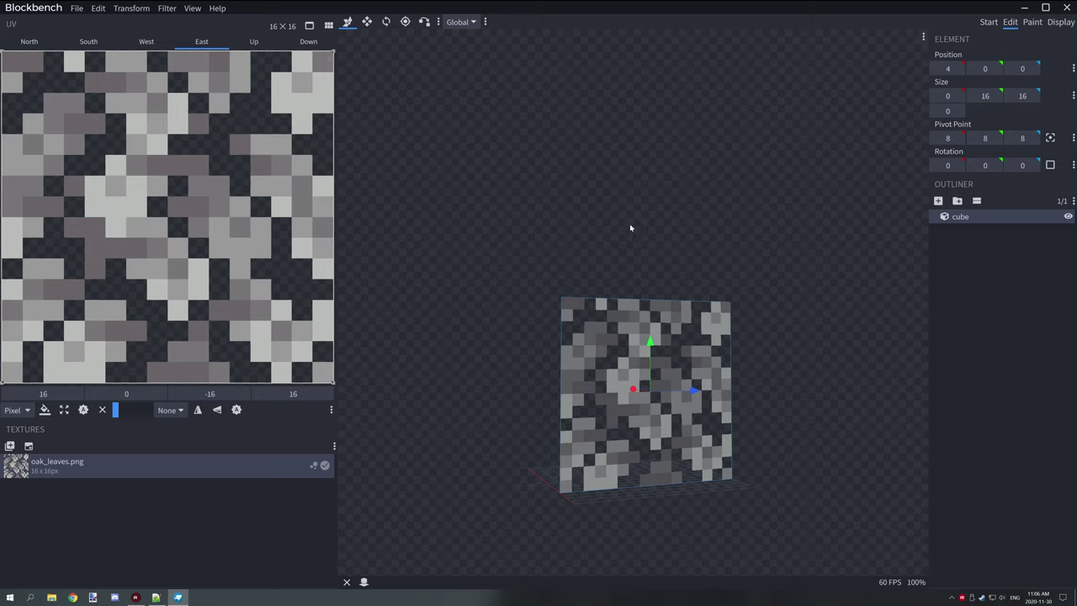
{"action": "left_click_drag", "start_coordinate": [693, 244], "coordinate": [712, 315]}
Rename the plane to cube1 in the Outliner.
{"action": "right_click", "coordinate": [692, 346]}
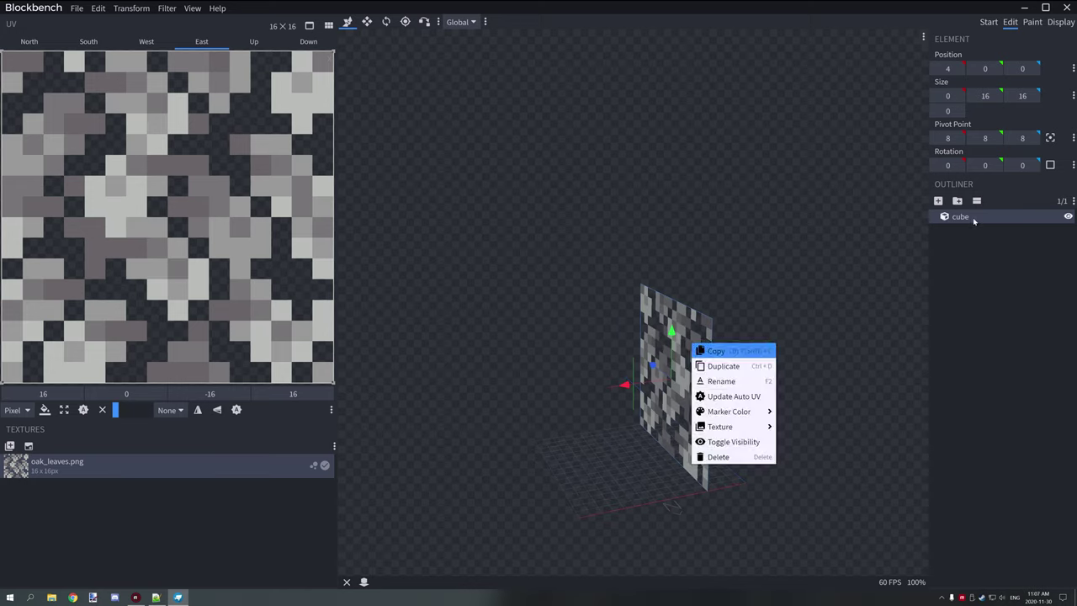
{"action": "right_click", "coordinate": [974, 218]}
{"action": "left_click", "coordinate": [1002, 252]}
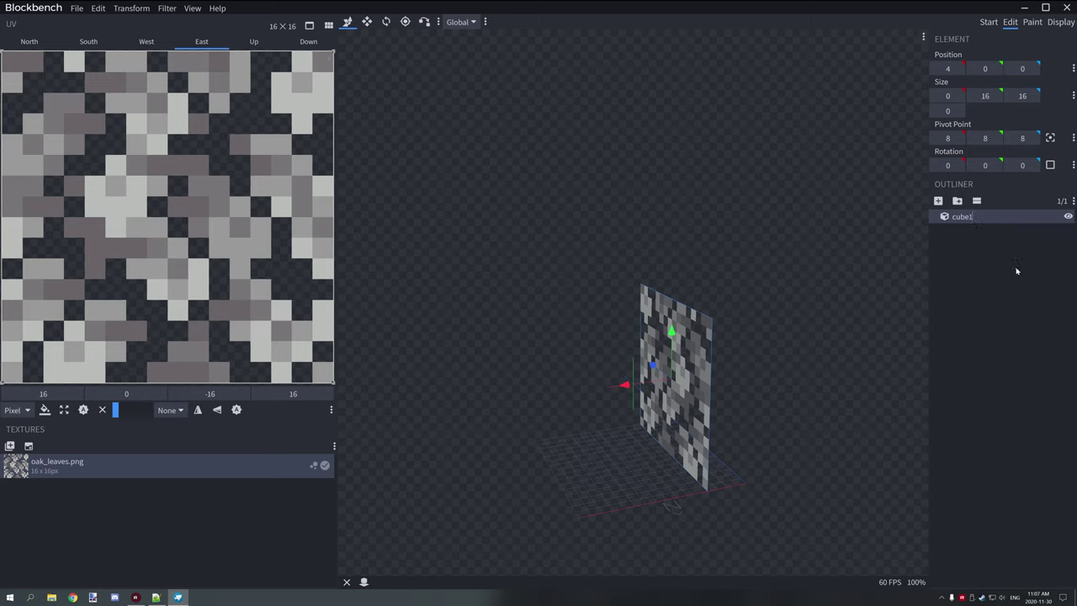
Duplicate cube1 as cube2, keeping the copy in its original position.
{"action": "right_click", "coordinate": [964, 217]}
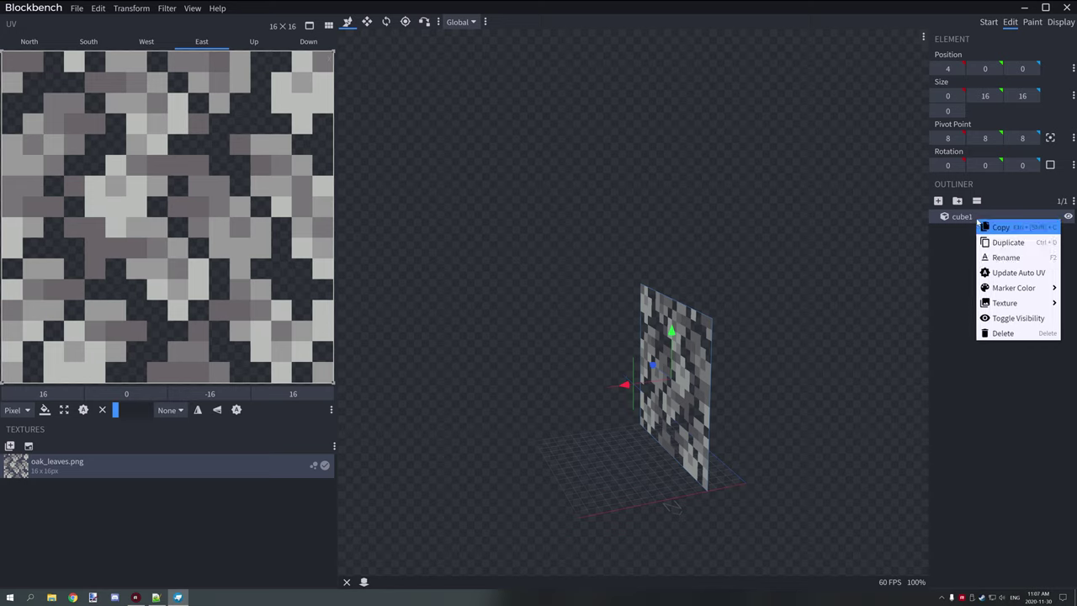
{"action": "left_click", "coordinate": [1008, 253]}
{"action": "left_click_drag", "start_coordinate": [873, 228], "coordinate": [920, 259]}
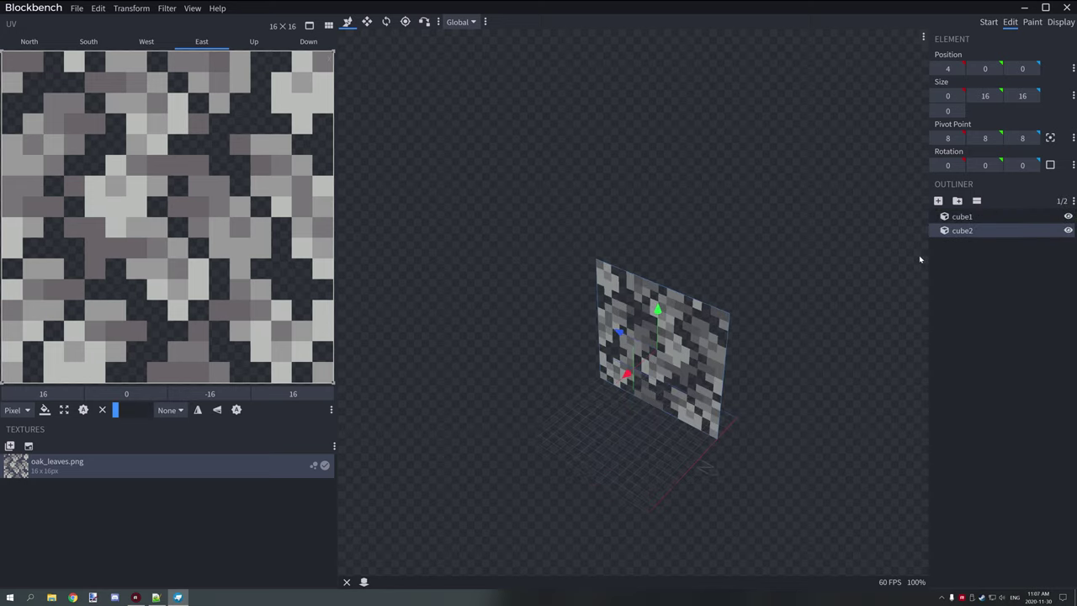
{"action": "left_click_drag", "start_coordinate": [826, 218], "coordinate": [751, 358]}
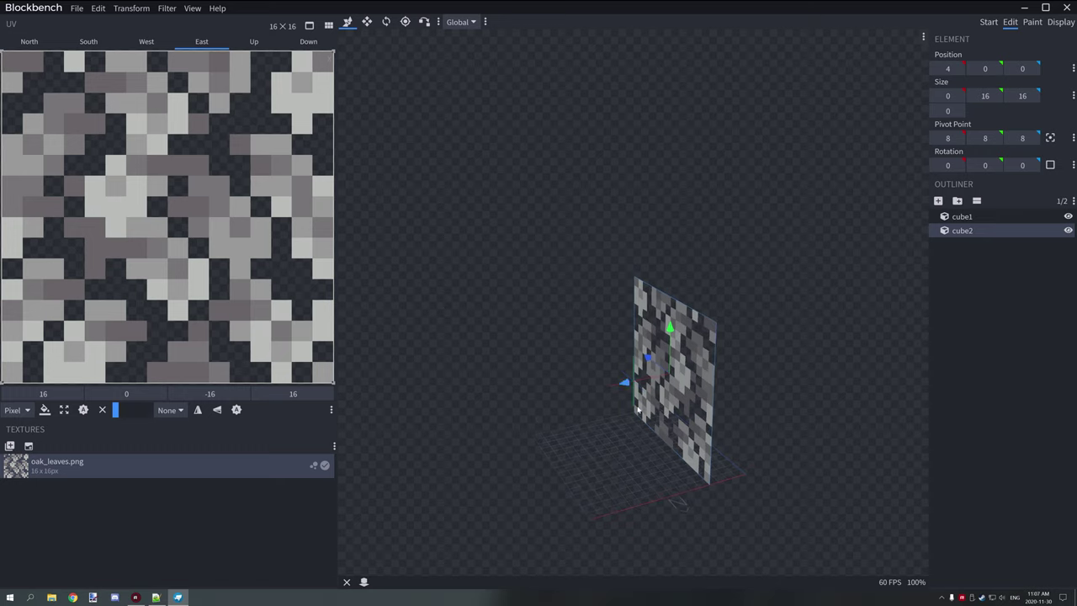
{"action": "left_click_drag", "start_coordinate": [638, 410], "coordinate": [655, 383]}
{"action": "key", "text": "ctrl+z"}
Rotate cube2 90° around Y so it crosses the first pane.
{"action": "left_click", "coordinate": [118, 9]}
{"action": "mouse_move", "coordinate": [126, 40]}
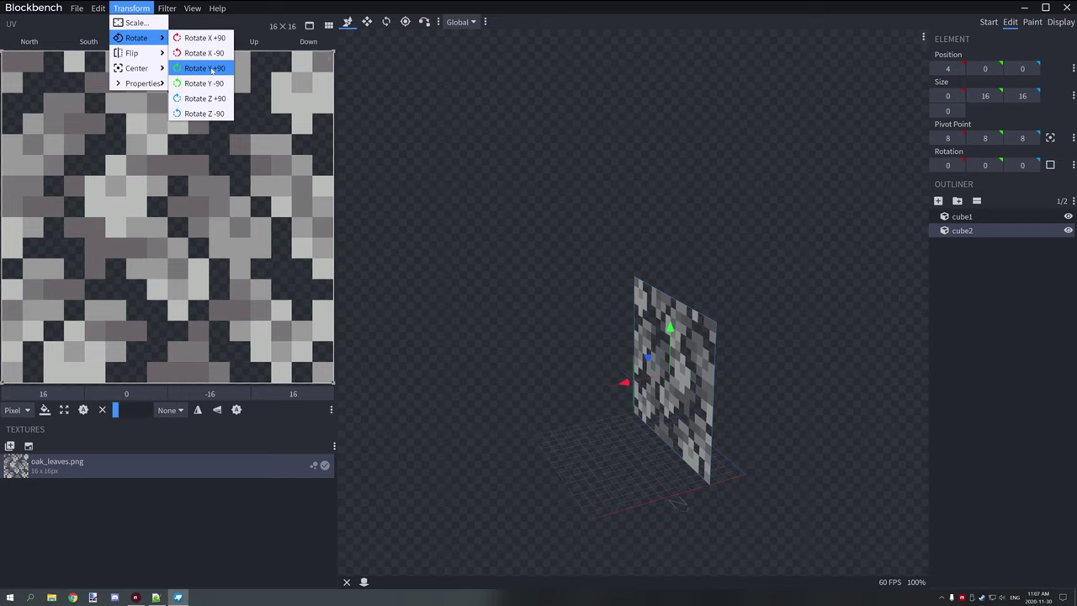
{"action": "left_click", "coordinate": [213, 71]}
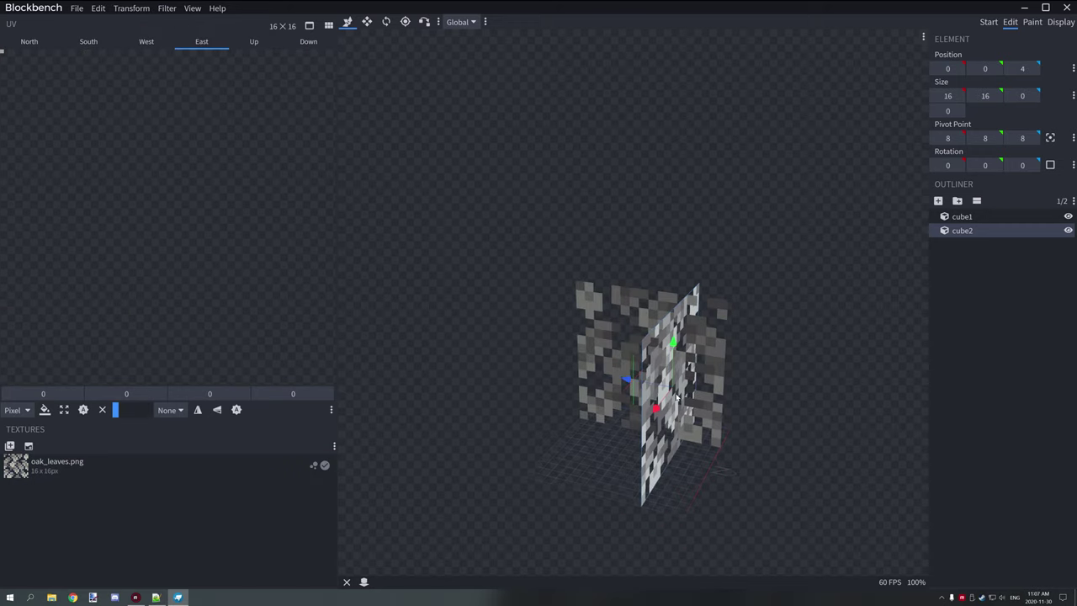
Duplicate cube2 as cube3 and rotate it 90° around Y.
{"action": "right_click", "coordinate": [676, 395]}
{"action": "right_click", "coordinate": [964, 230]}
{"action": "left_click", "coordinate": [994, 253]}
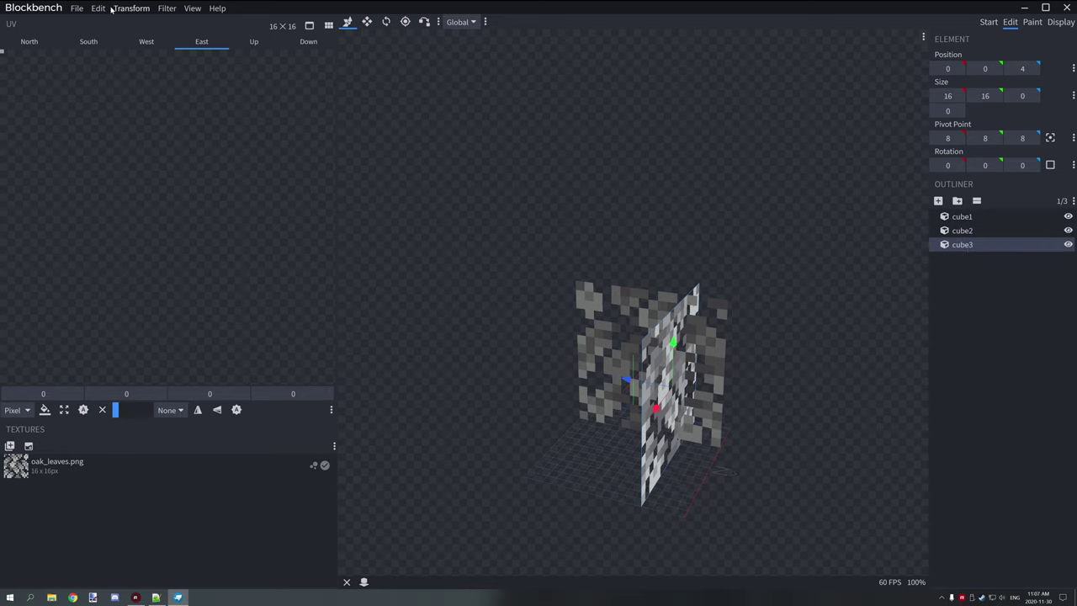
{"action": "left_click", "coordinate": [118, 9]}
{"action": "mouse_move", "coordinate": [139, 36]}
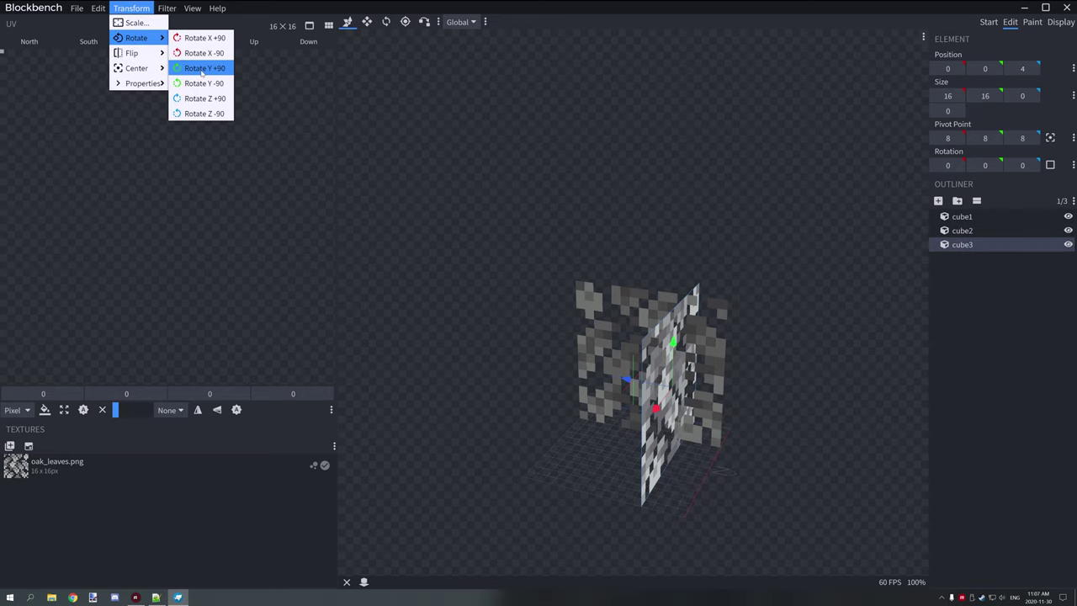
{"action": "left_click", "coordinate": [212, 71]}
Duplicate cube3 as cube4 and rotate it 90° around Y.
{"action": "right_click", "coordinate": [964, 246]}
{"action": "left_click", "coordinate": [993, 267]}
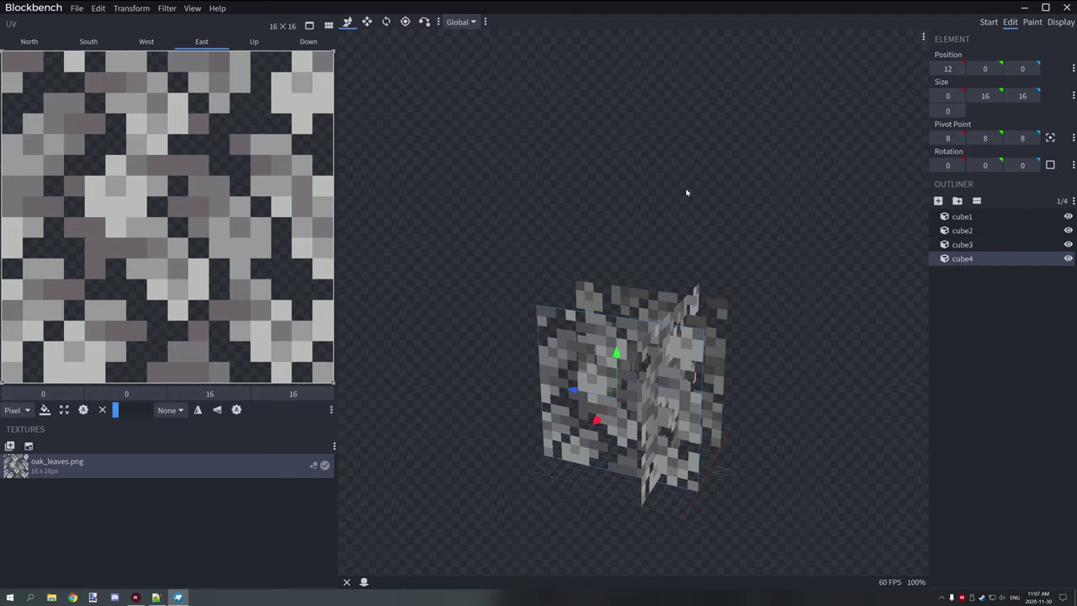
{"action": "left_click", "coordinate": [131, 7]}
{"action": "mouse_move", "coordinate": [139, 36]}
{"action": "left_click", "coordinate": [200, 60]}
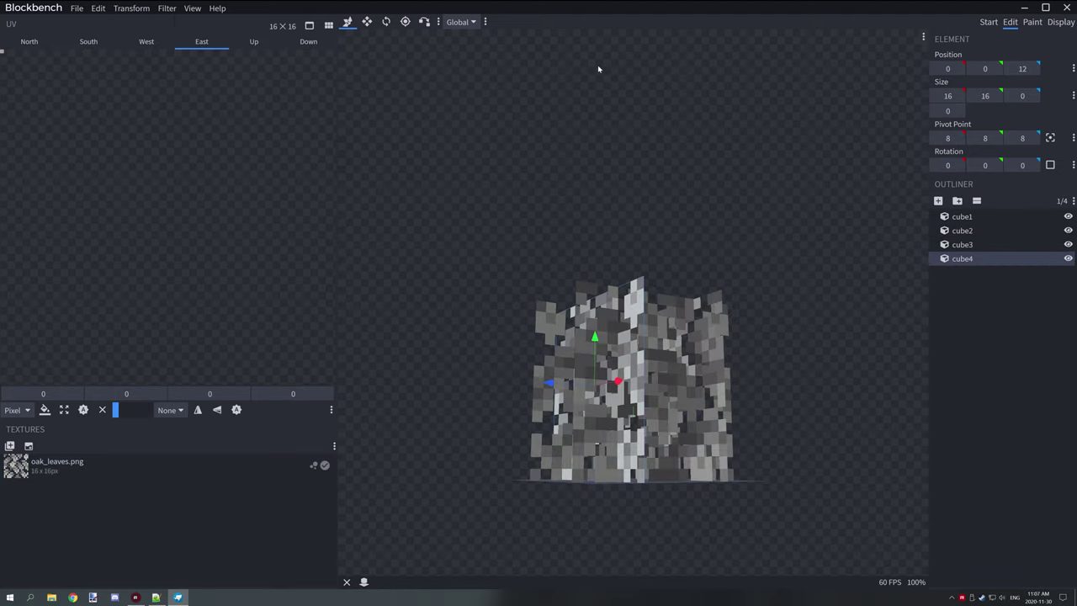
{"action": "left_click_drag", "start_coordinate": [725, 72], "coordinate": [522, 181]}
Duplicate cube4 as cube5 and apply Rotate X -90 so it lies flat.
{"action": "key", "text": "ctrl+d"}
{"action": "left_click_drag", "start_coordinate": [873, 210], "coordinate": [871, 245]}
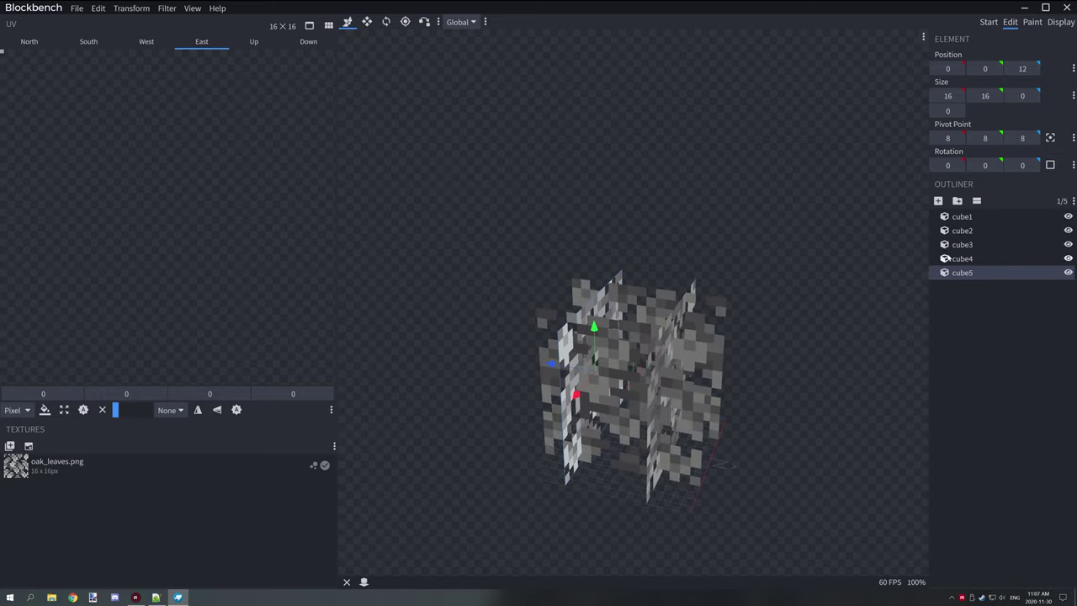
{"action": "left_click_drag", "start_coordinate": [631, 204], "coordinate": [750, 193]}
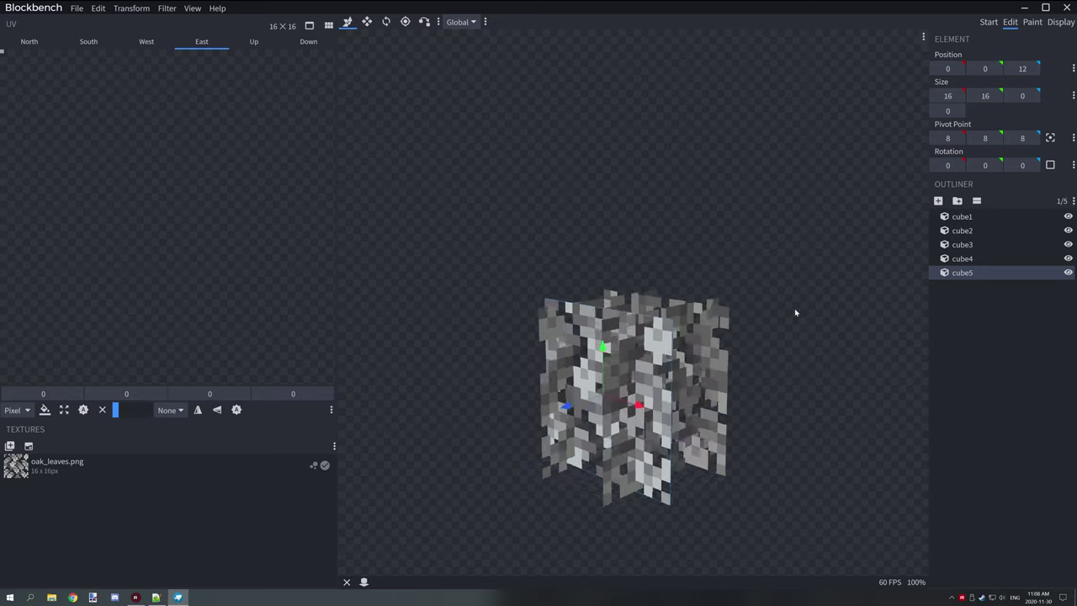
{"action": "left_click_drag", "start_coordinate": [796, 310], "coordinate": [738, 298]}
{"action": "left_click_drag", "start_coordinate": [795, 334], "coordinate": [865, 372]}
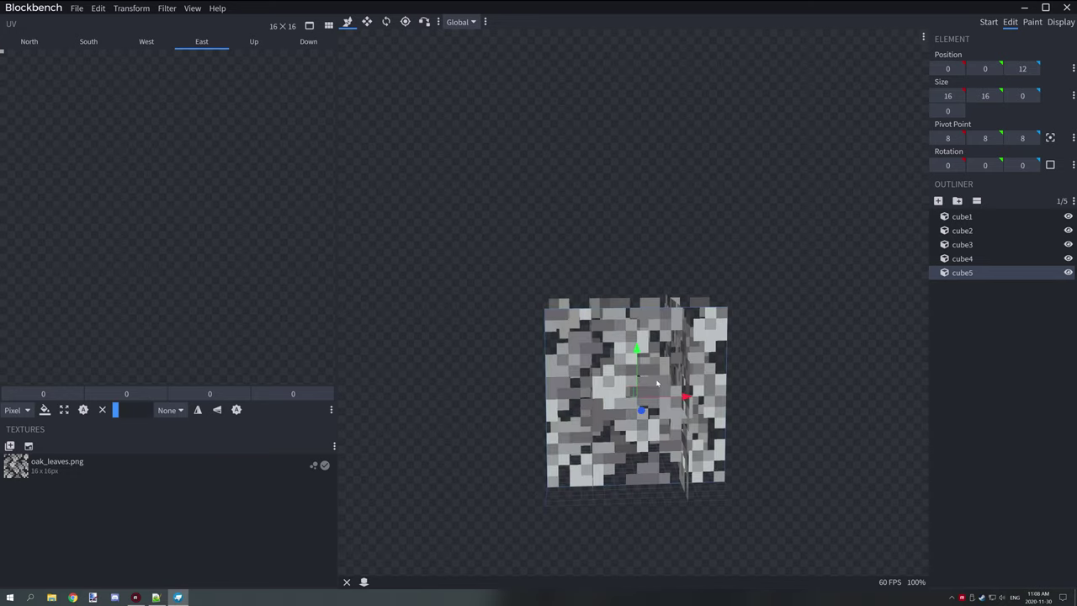
{"action": "left_click_drag", "start_coordinate": [642, 381], "coordinate": [834, 311]}
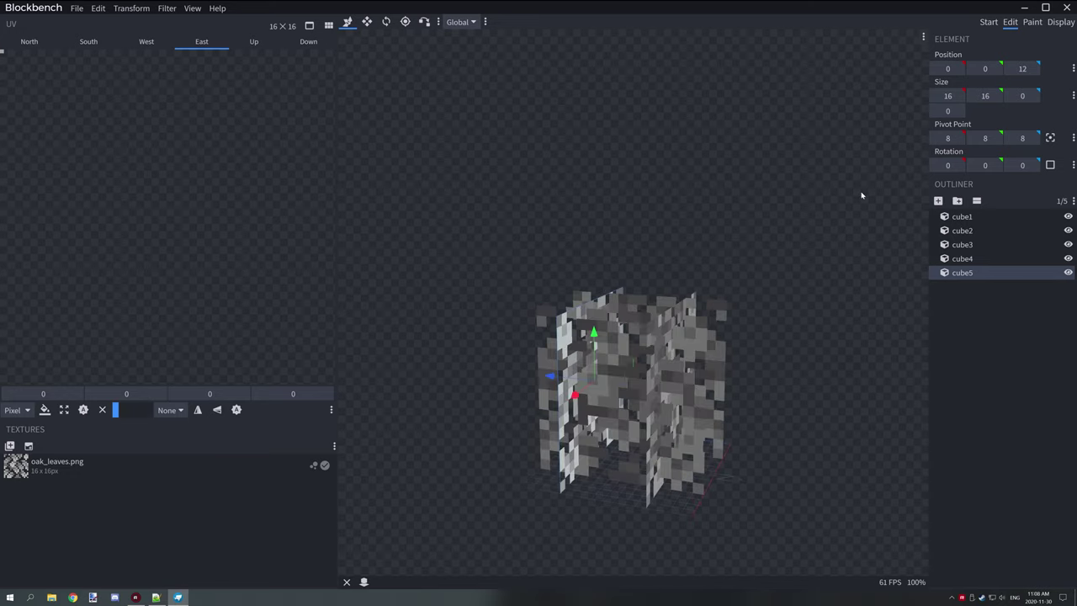
{"action": "left_click_drag", "start_coordinate": [737, 382], "coordinate": [596, 399]}
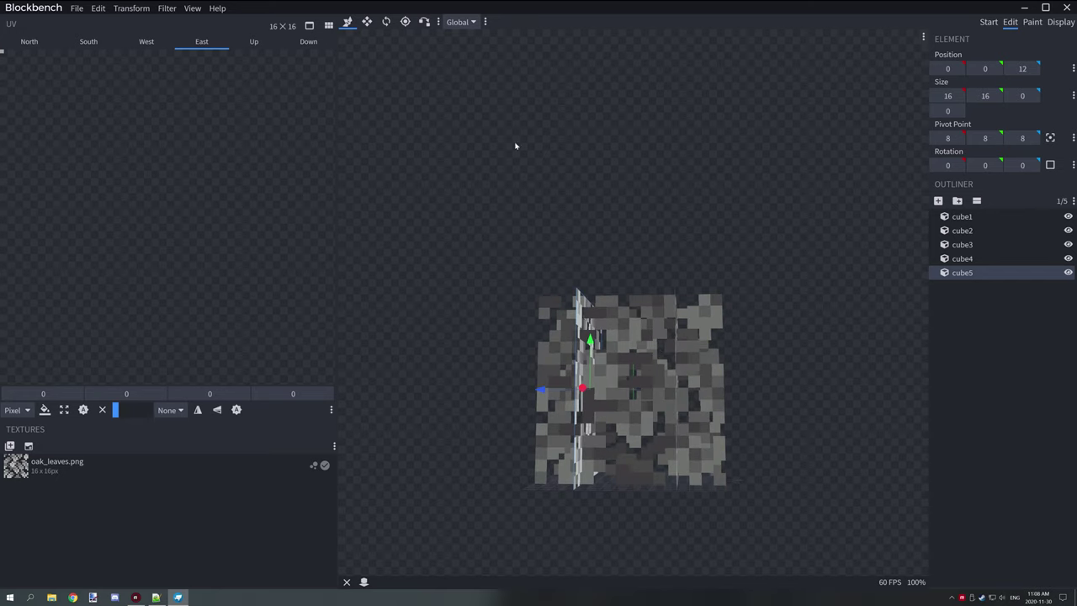
{"action": "left_click_drag", "start_coordinate": [390, 116], "coordinate": [522, 173]}
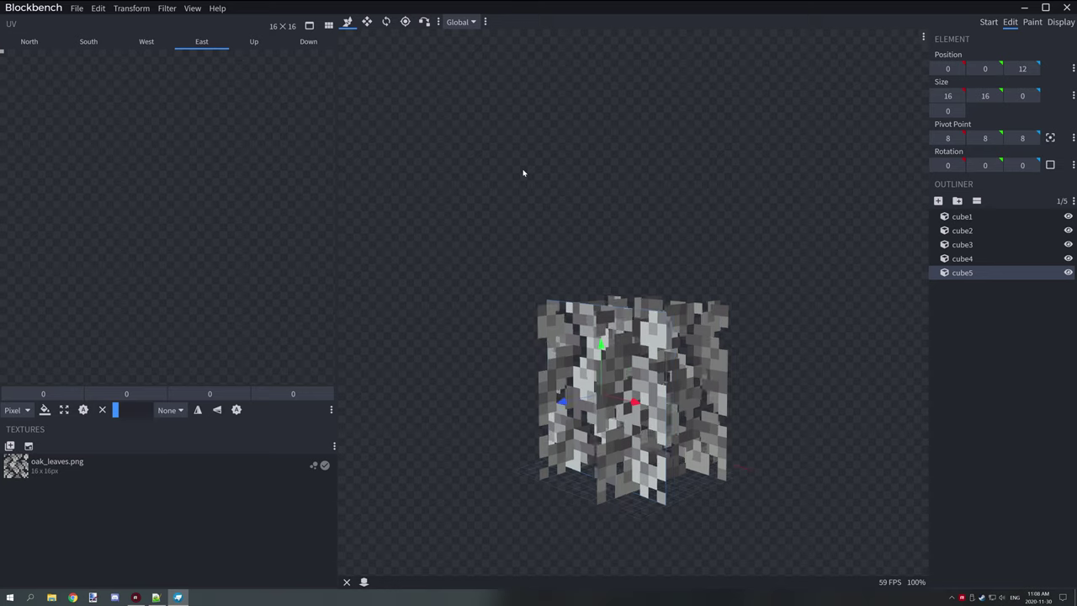
{"action": "left_click", "coordinate": [116, 8]}
{"action": "mouse_move", "coordinate": [132, 36]}
{"action": "left_click", "coordinate": [192, 38]}
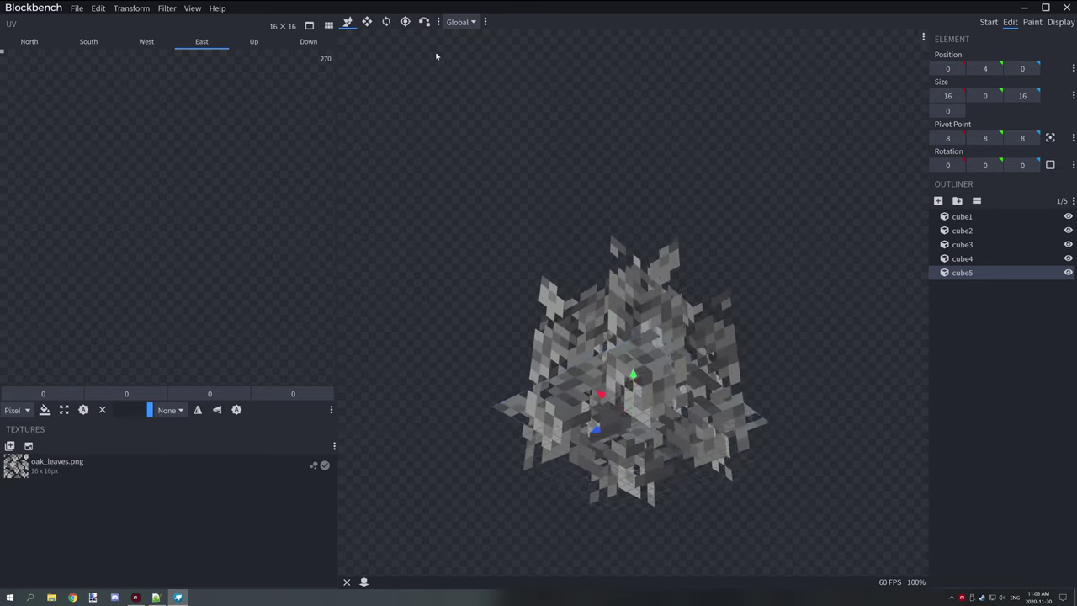
Duplicate cube5 as cube6 and rotate it around X to lie flat at 0,12,0.
{"action": "left_click_drag", "start_coordinate": [436, 56], "coordinate": [488, 92]}
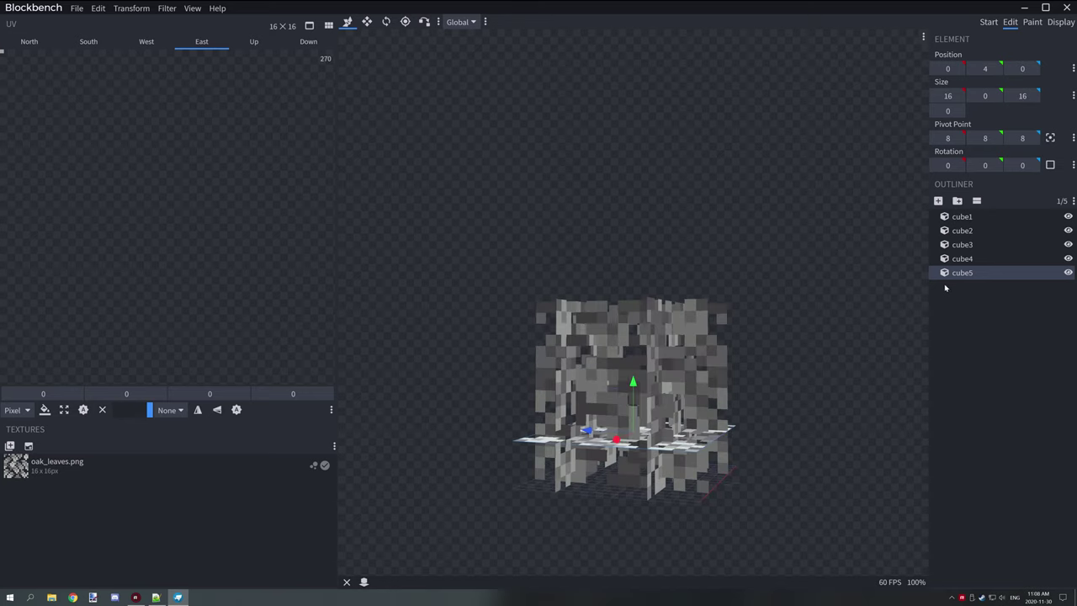
{"action": "right_click", "coordinate": [955, 274]}
{"action": "left_click", "coordinate": [987, 301]}
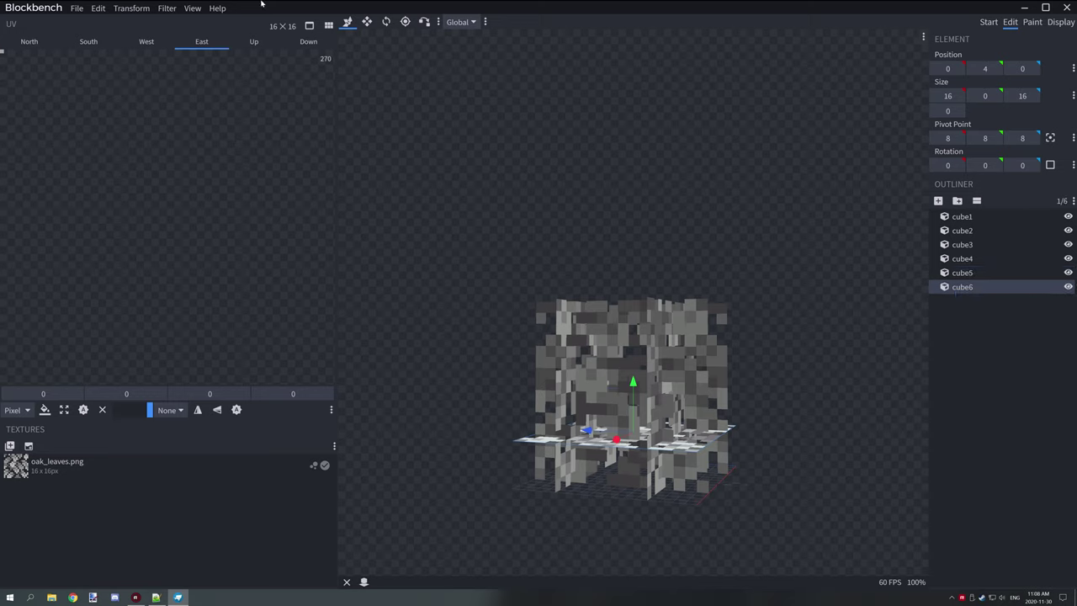
{"action": "left_click", "coordinate": [99, 8]}
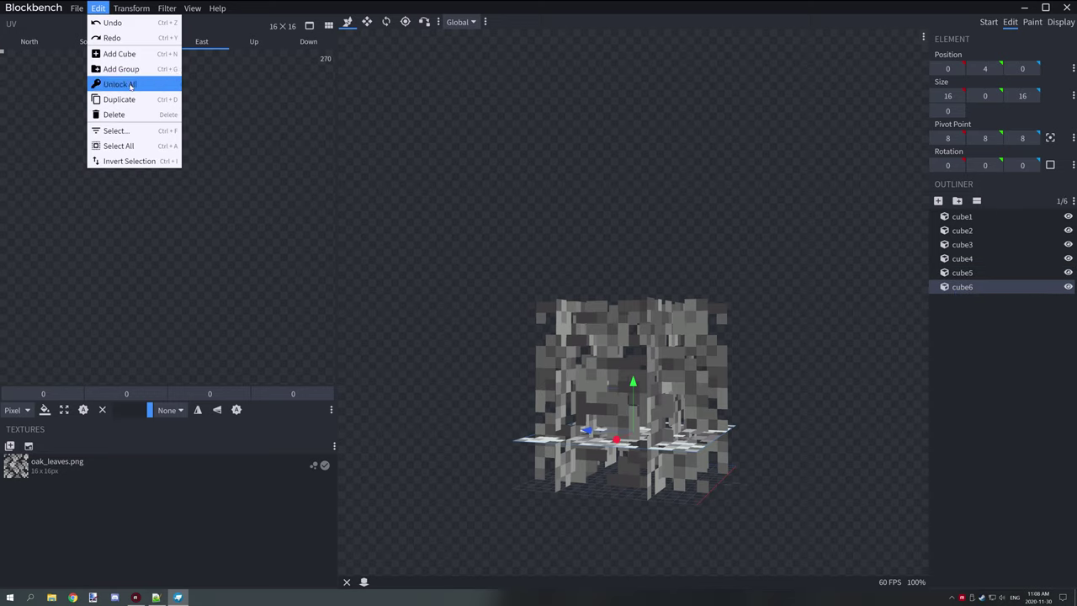
{"action": "mouse_move", "coordinate": [135, 35]}
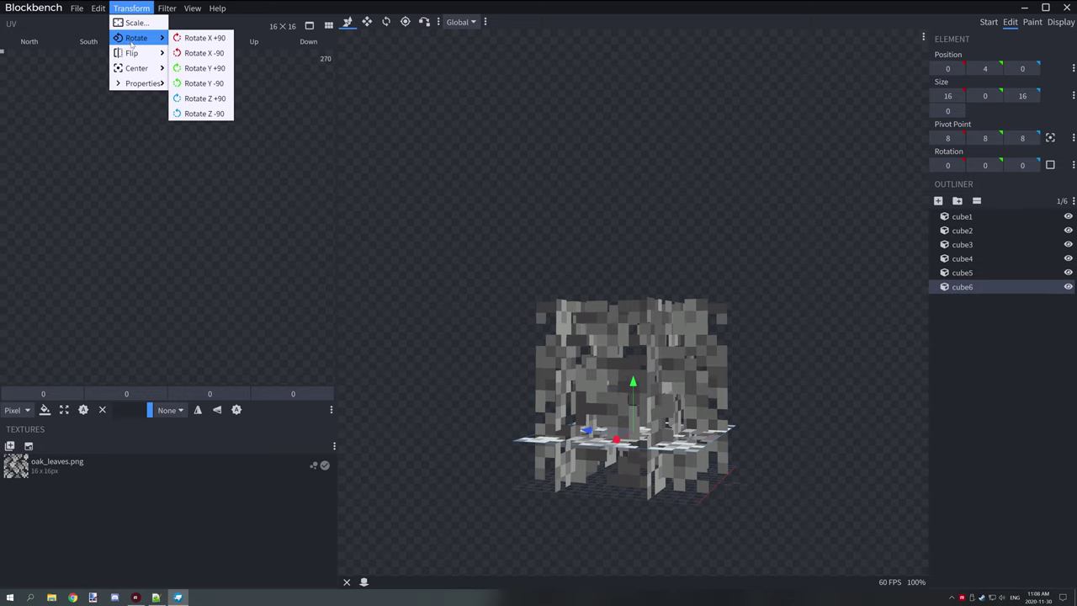
{"action": "left_click", "coordinate": [198, 38]}
{"action": "left_click", "coordinate": [134, 9]}
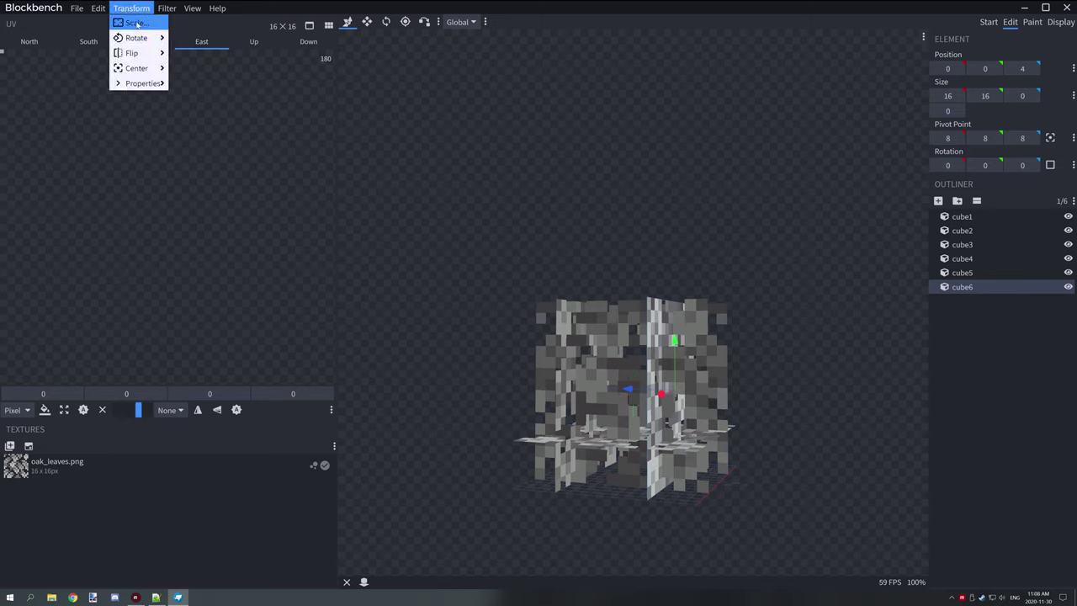
{"action": "mouse_move", "coordinate": [136, 38]}
{"action": "left_click", "coordinate": [201, 38]}
{"action": "left_click_drag", "start_coordinate": [379, 101], "coordinate": [981, 348]}
Deselect all panes and show the Properties of the oak_leaves.png texture.
{"action": "left_click", "coordinate": [981, 349]}
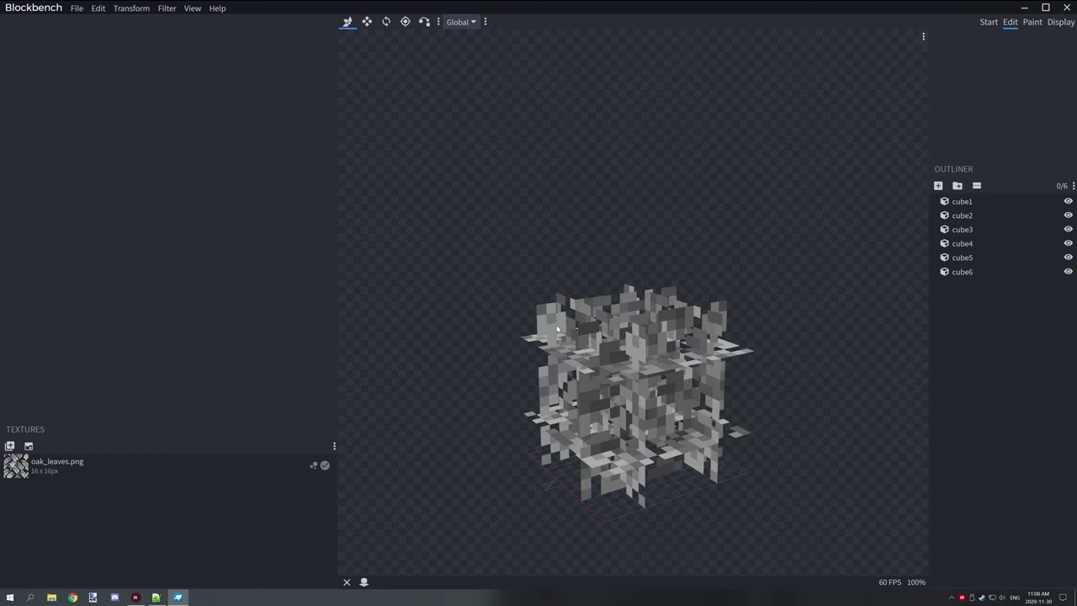
{"action": "right_click", "coordinate": [35, 461]}
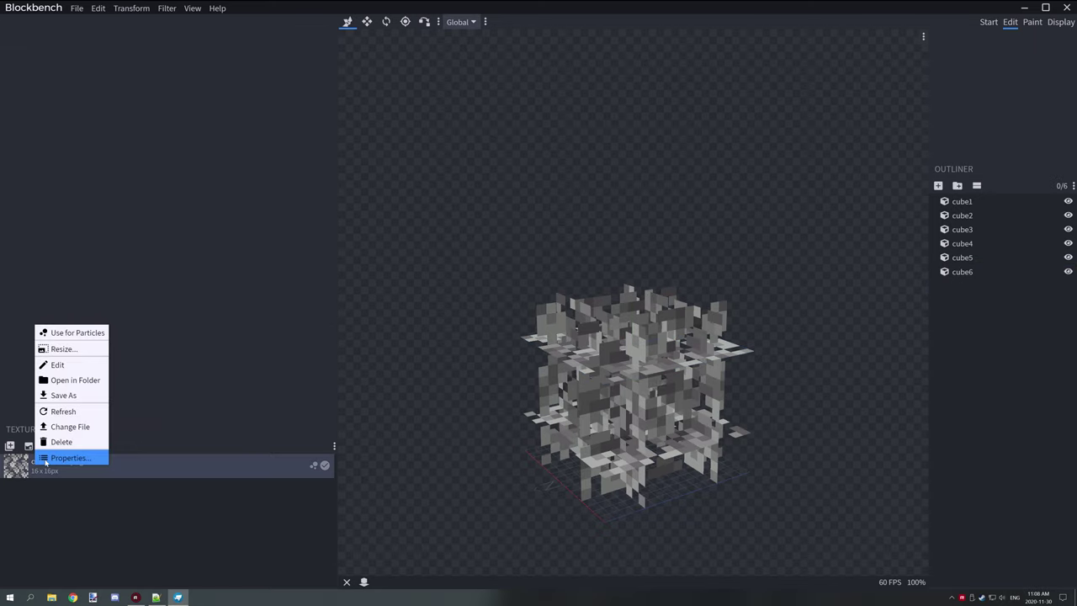
{"action": "left_click", "coordinate": [69, 457]}
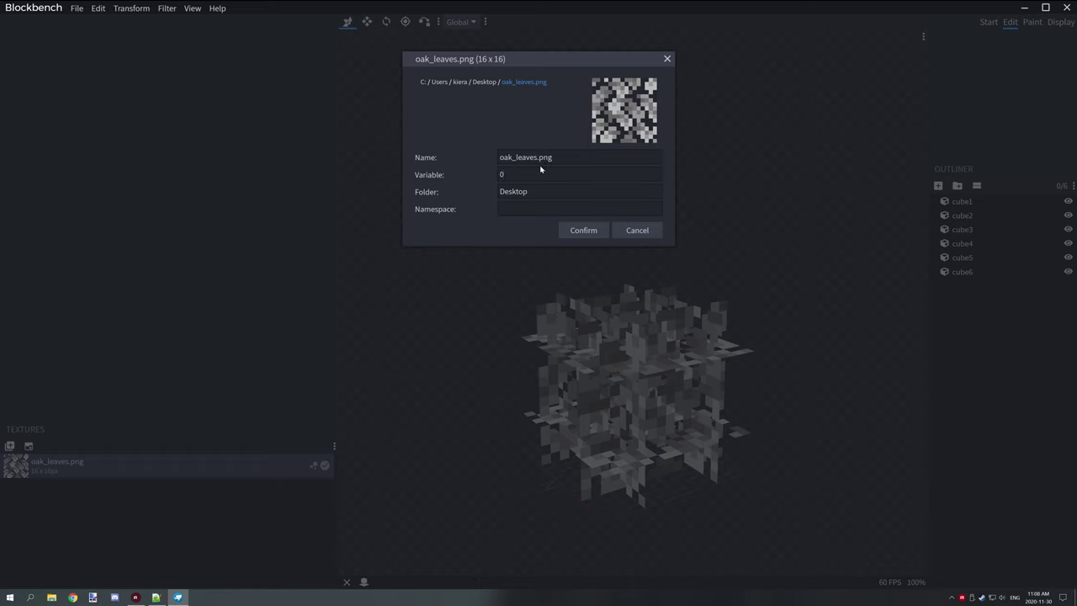
Save the project as oak_leaves.bbmodel, replacing the existing file.
{"action": "key", "text": "Escape"}
{"action": "left_click", "coordinate": [77, 8]}
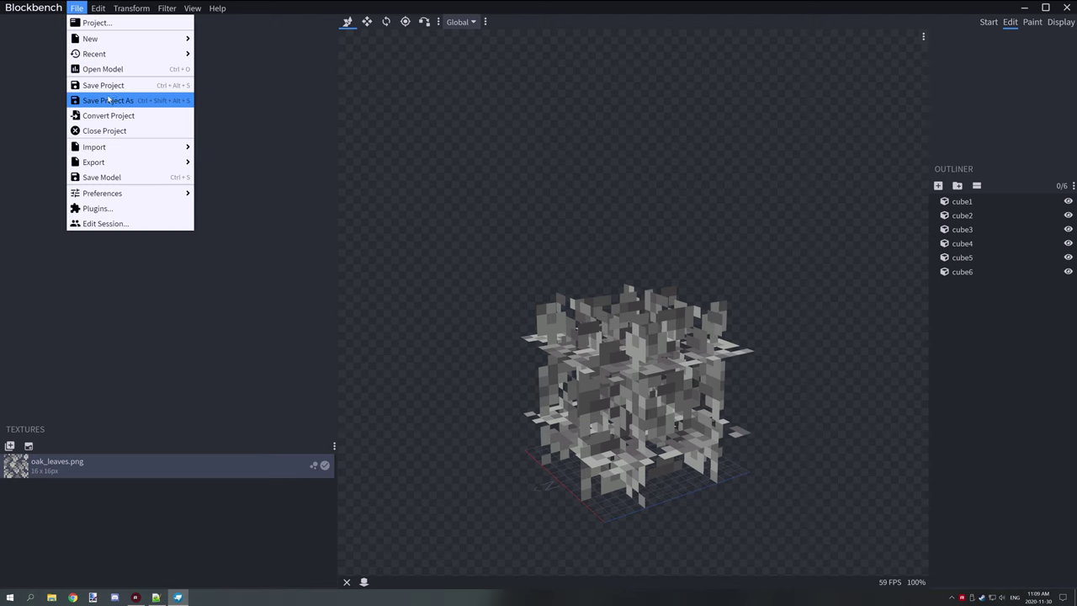
{"action": "left_click", "coordinate": [108, 101]}
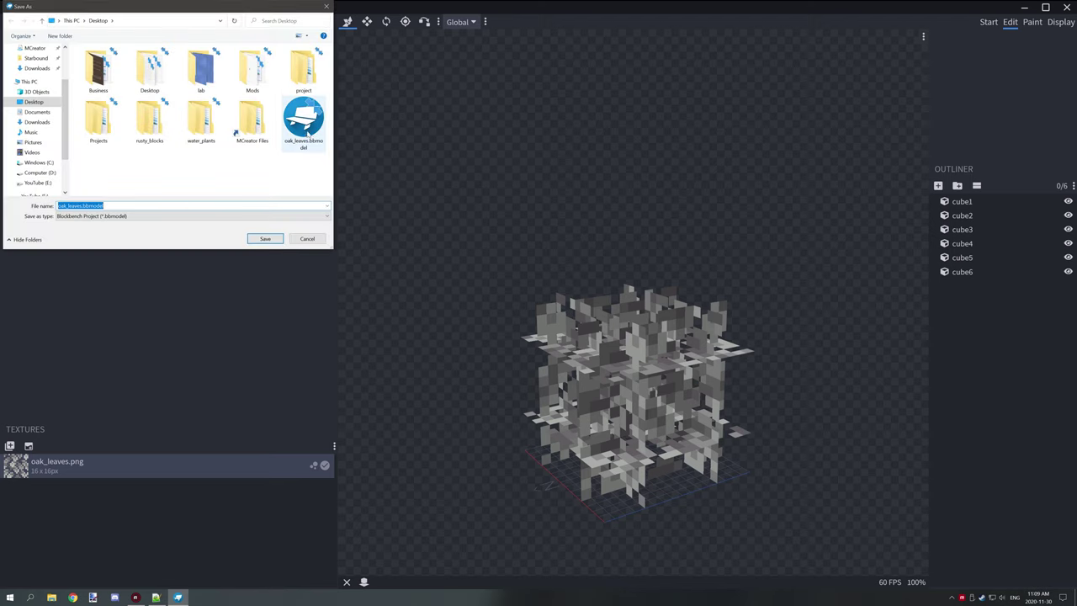
{"action": "left_click", "coordinate": [301, 120]}
{"action": "left_click", "coordinate": [265, 238]}
{"action": "left_click", "coordinate": [559, 305]}
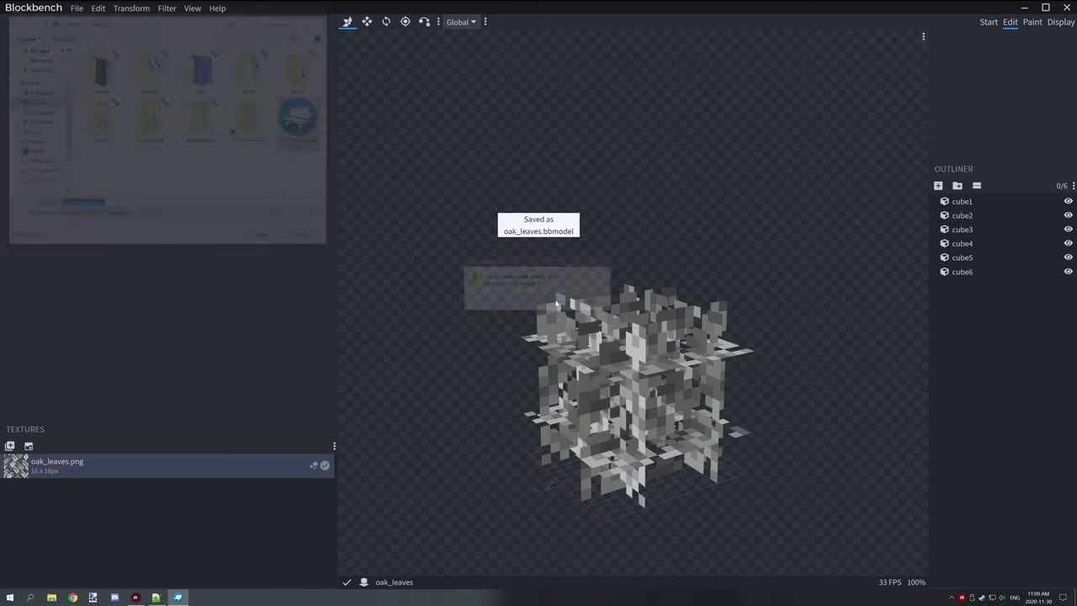
{"action": "left_click_drag", "start_coordinate": [669, 192], "coordinate": [599, 227]}
Export the block model as oak_leaves.json, replacing the existing file.
{"action": "left_click", "coordinate": [77, 9]}
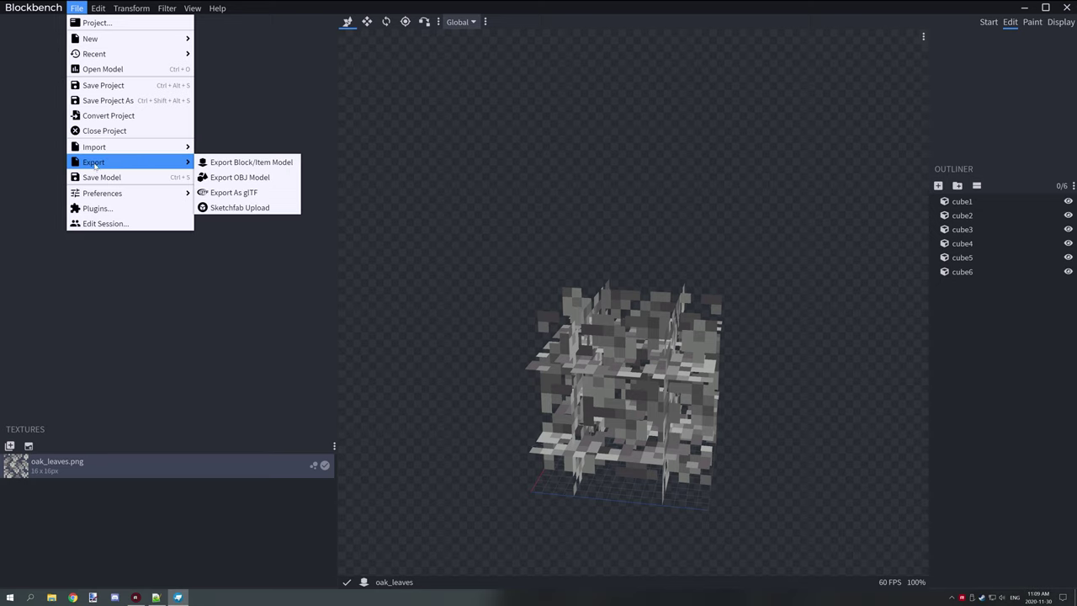
{"action": "mouse_move", "coordinate": [168, 161]}
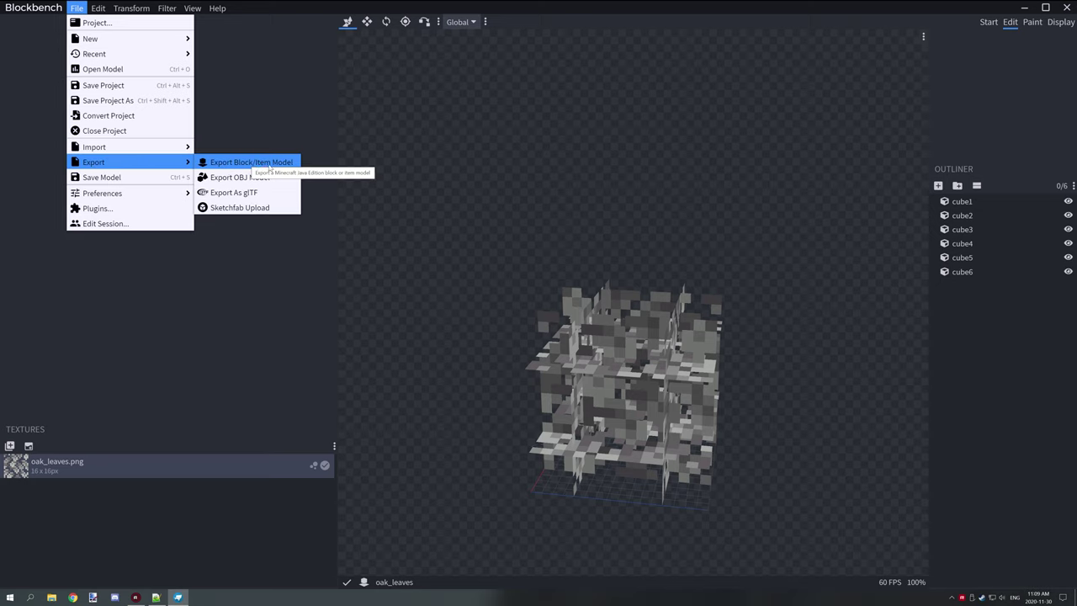
{"action": "left_click", "coordinate": [270, 163]}
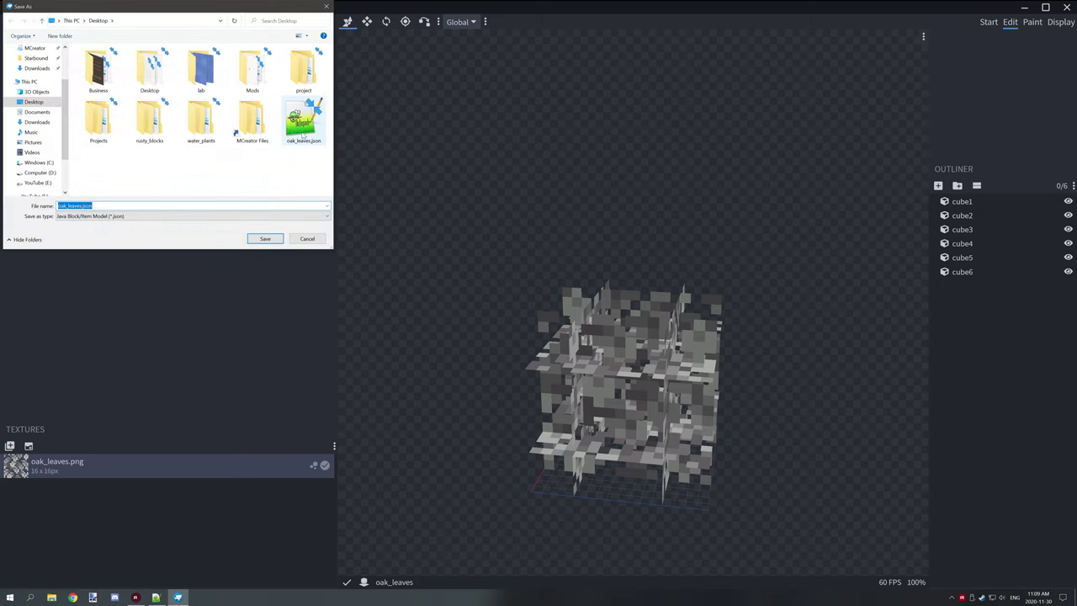
{"action": "left_click", "coordinate": [265, 239]}
{"action": "left_click", "coordinate": [570, 304]}
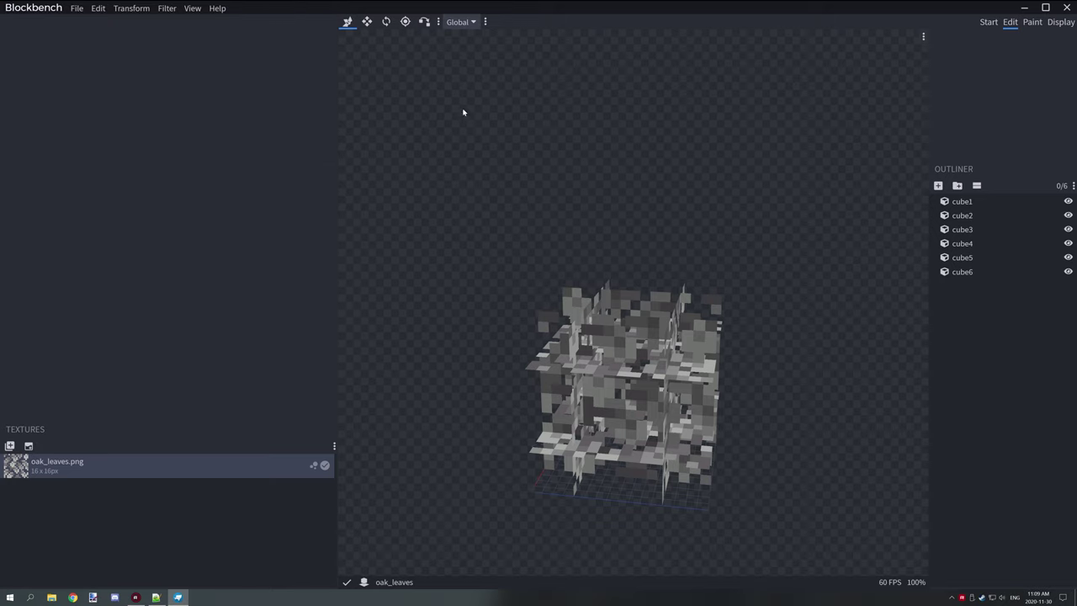
{"action": "left_click_drag", "start_coordinate": [666, 151], "coordinate": [739, 191]}
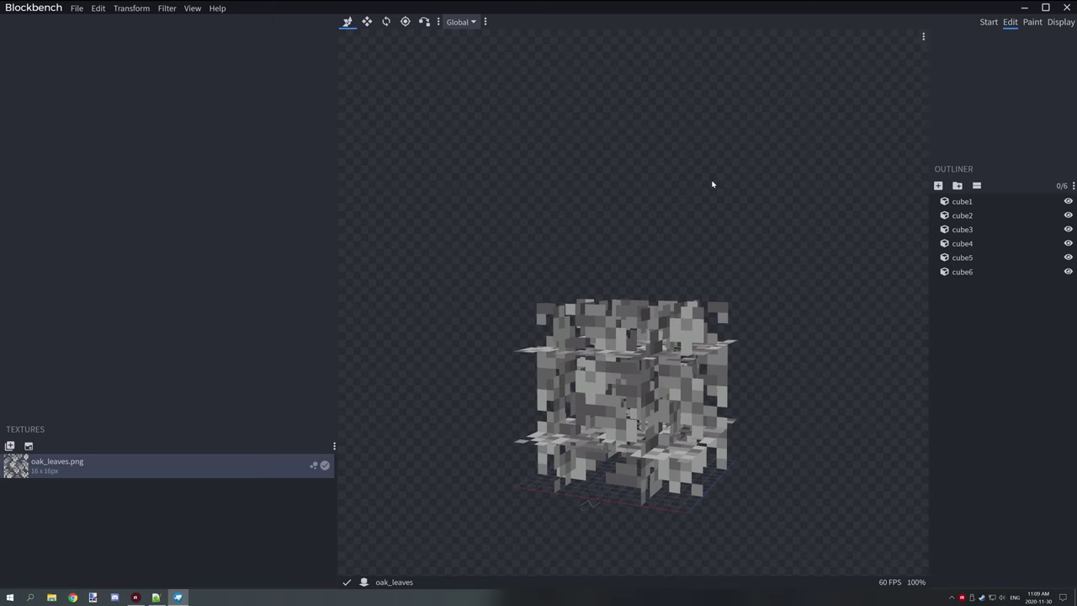
{"action": "left_click_drag", "start_coordinate": [707, 184], "coordinate": [786, 216]}
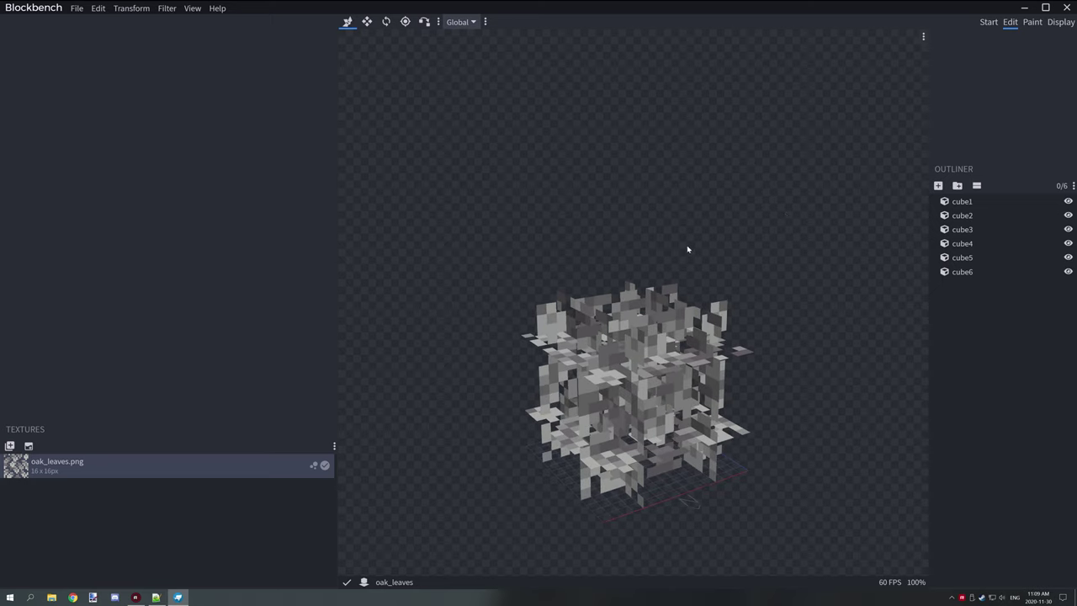
{"action": "left_click_drag", "start_coordinate": [688, 249], "coordinate": [664, 223]}
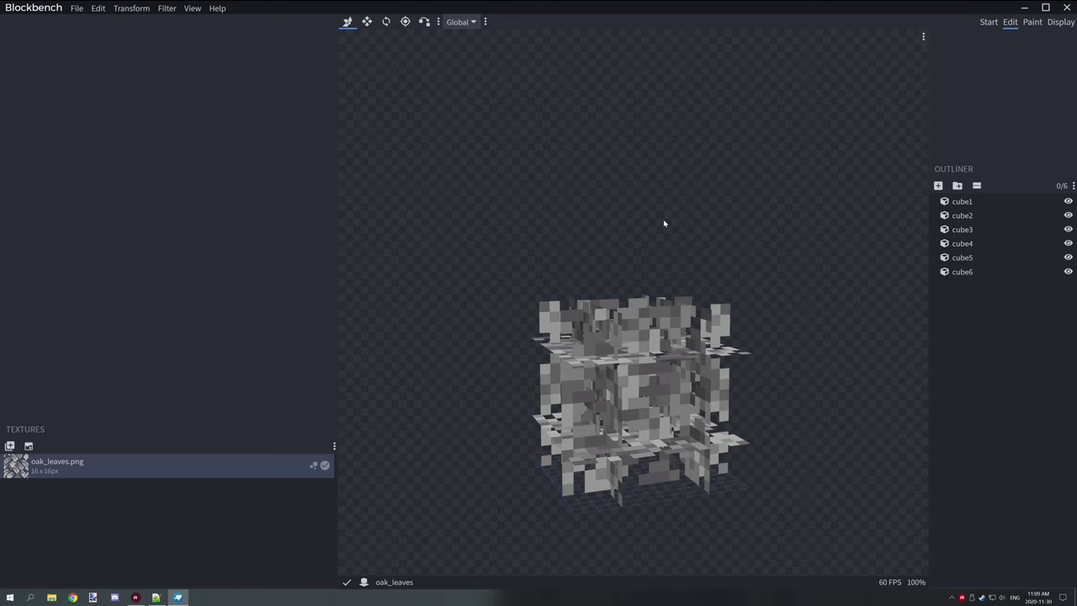